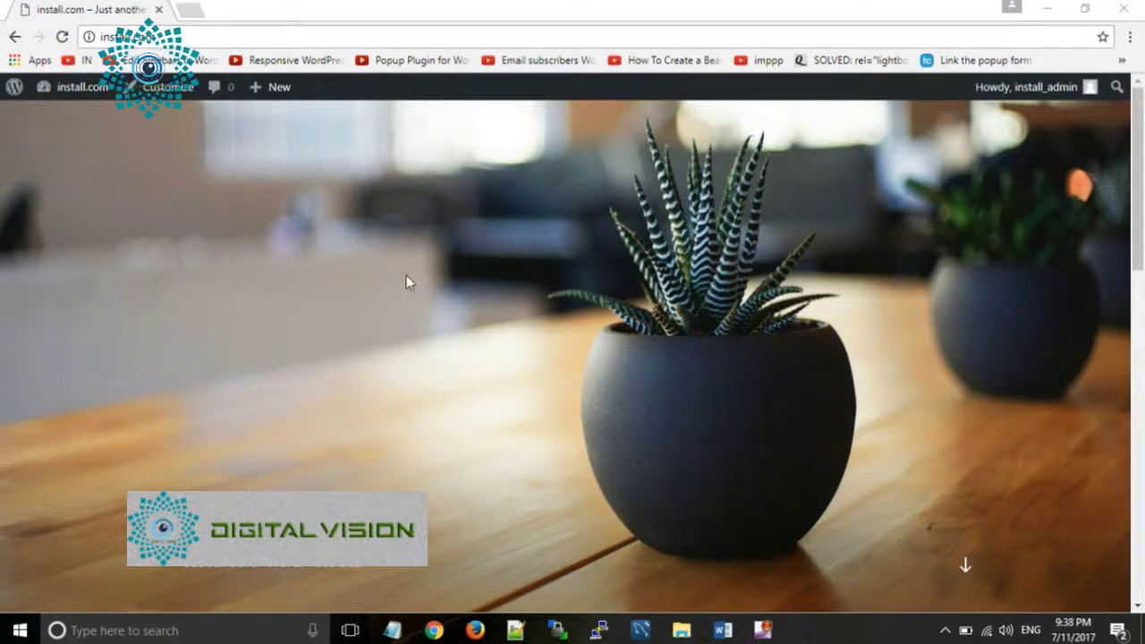
# - Open the site's theme management from the front page and go to the page for adding themes
pyautogui.click(461, 361)
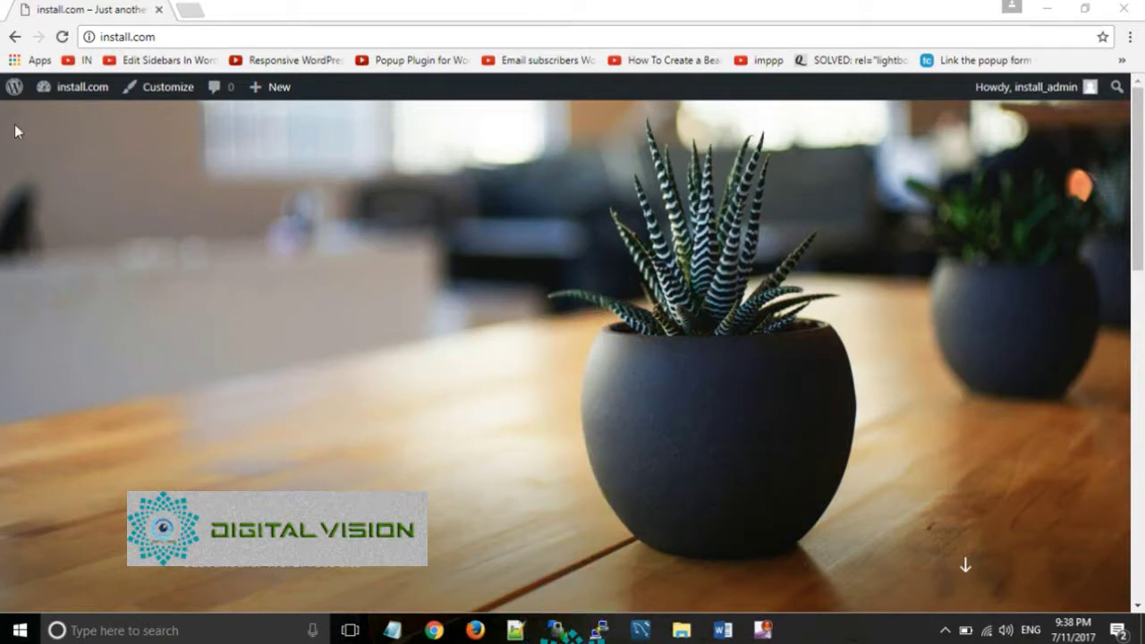
pyautogui.click(74, 89)
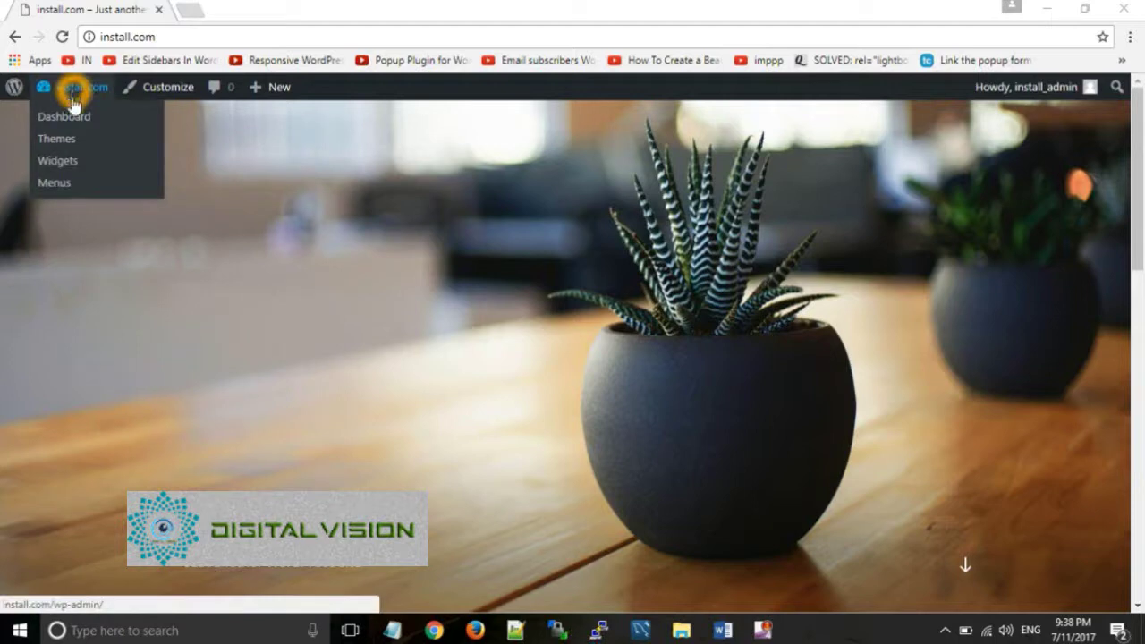
pyautogui.click(64, 141)
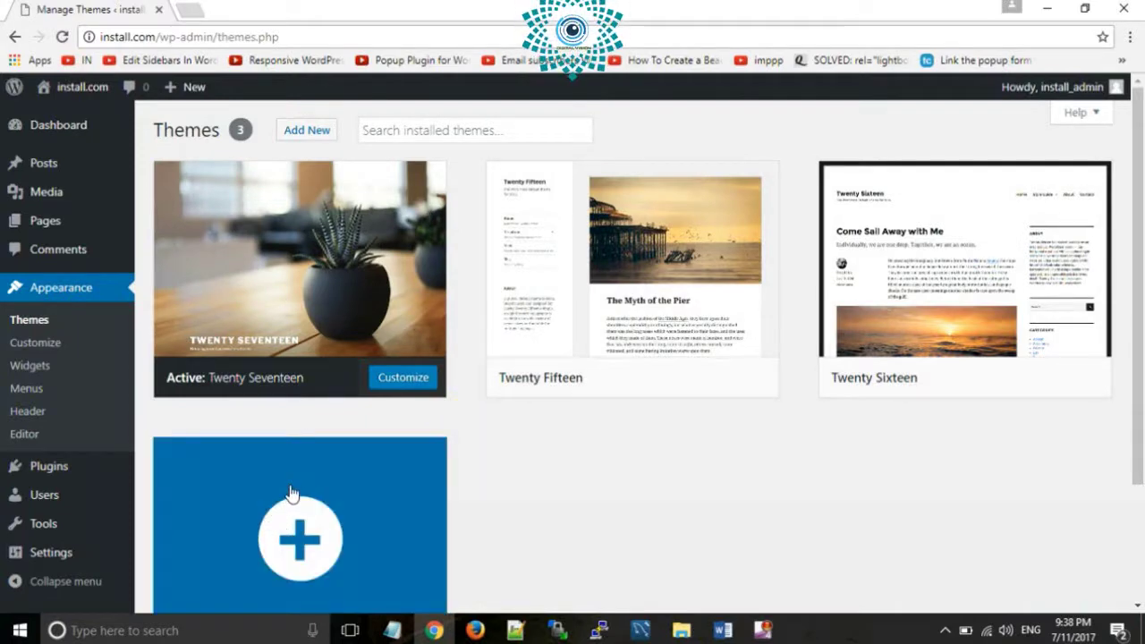
pyautogui.click(305, 557)
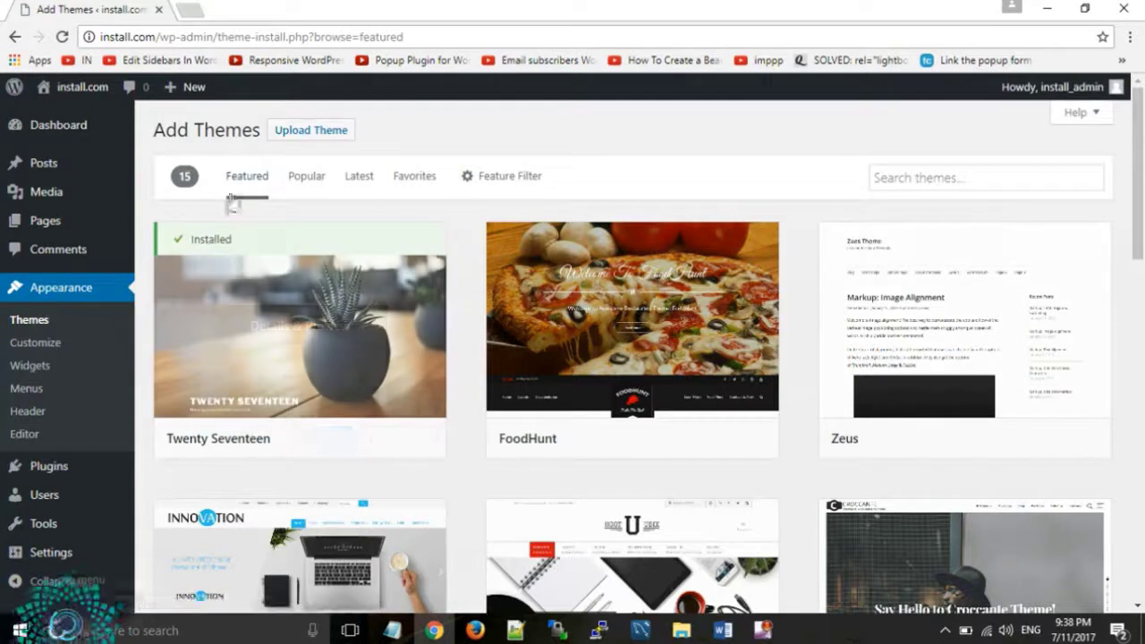
pyautogui.click(14, 37)
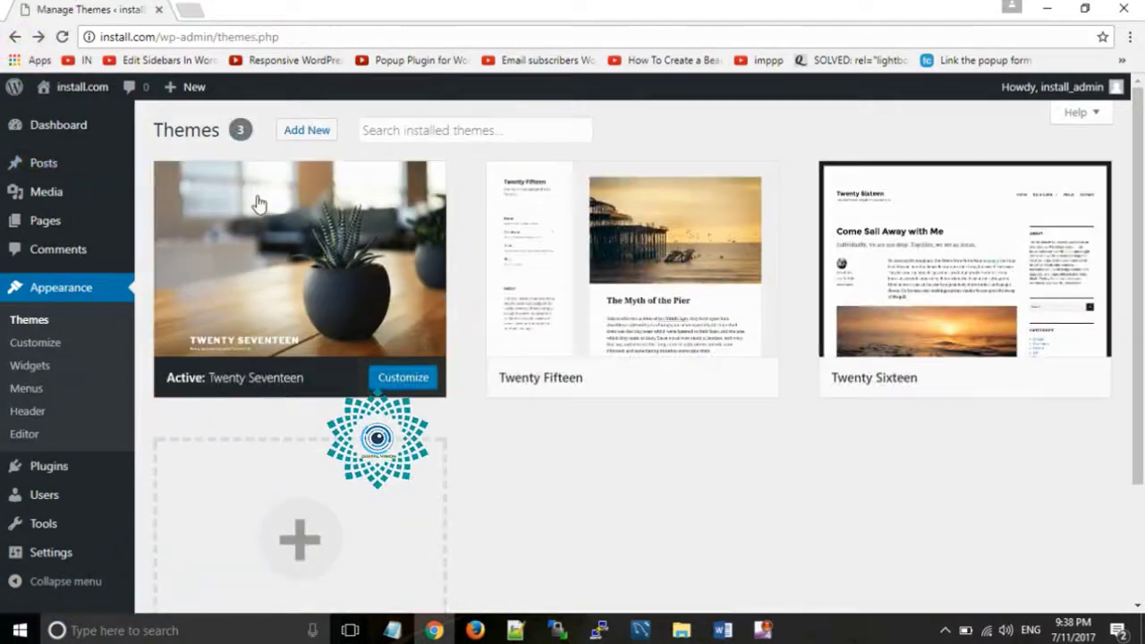
pyautogui.click(304, 134)
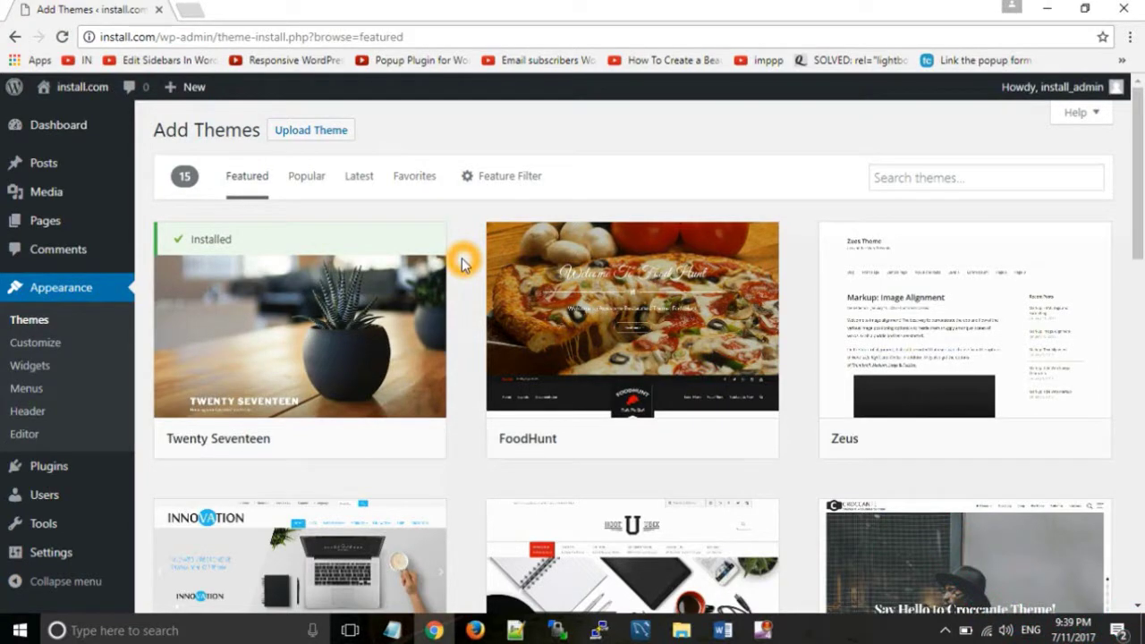
# - Look through the featured themes, and install and activate the Sydney theme from the popular ones
pyautogui.moveTo(601, 331)
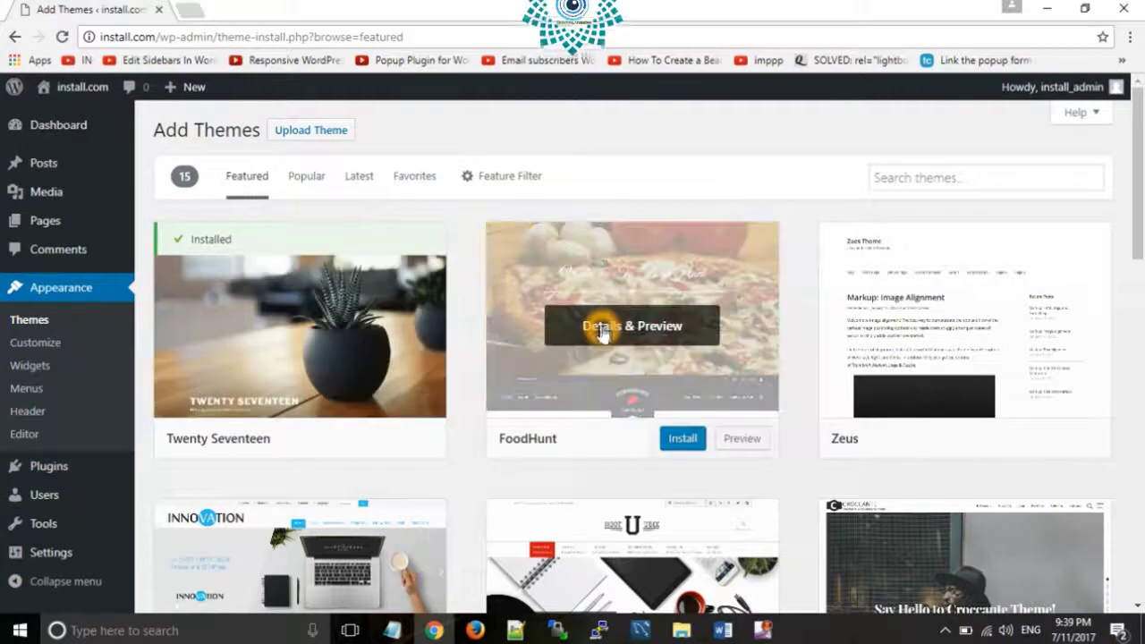
pyautogui.scroll(-4, 716, 349)
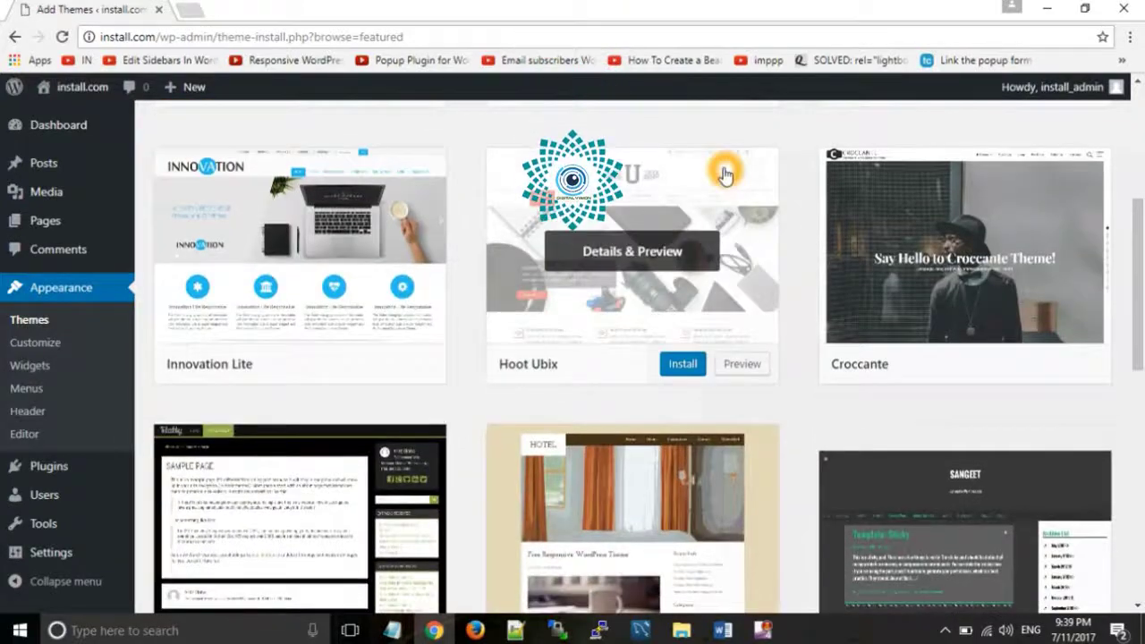
pyautogui.scroll(4, 725, 172)
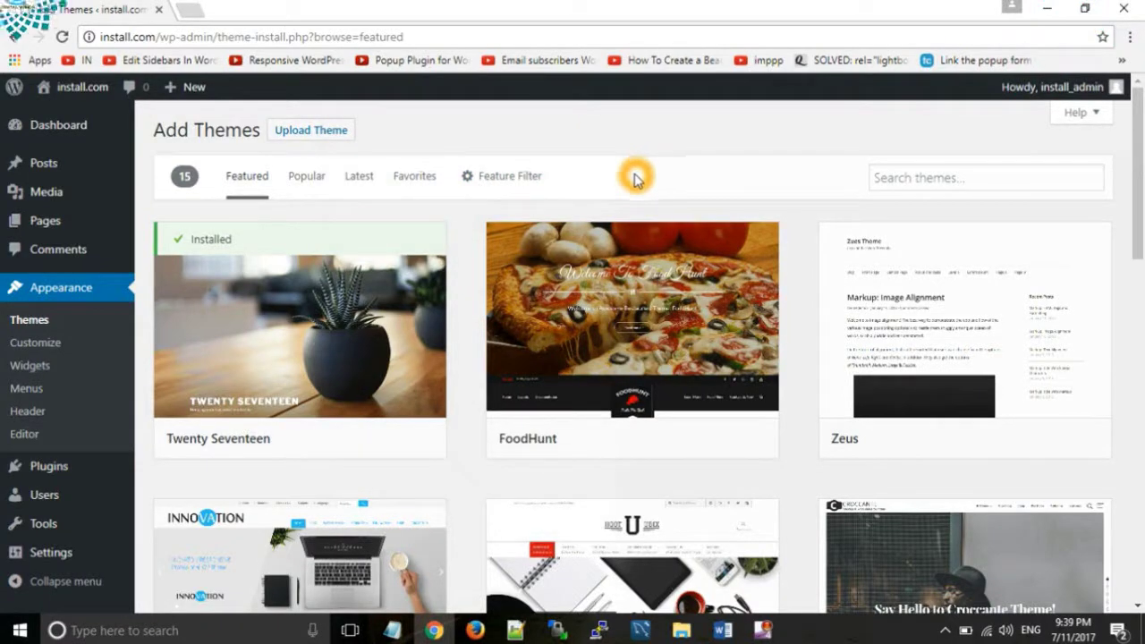
pyautogui.scroll(-10, 633, 179)
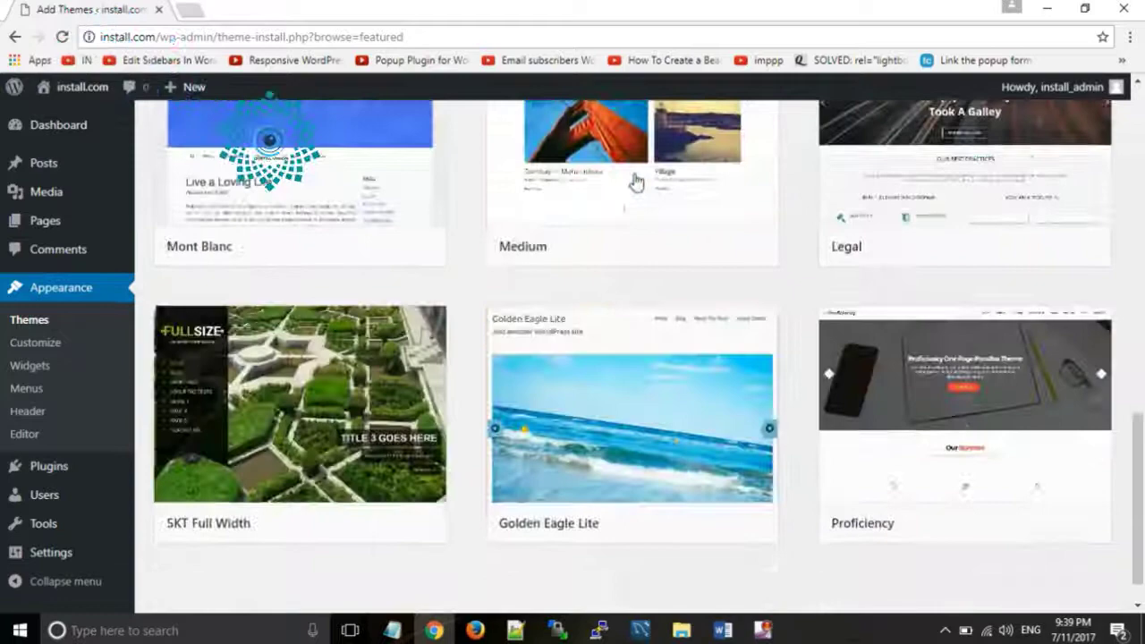
pyautogui.scroll(10, 636, 182)
pyautogui.click(304, 179)
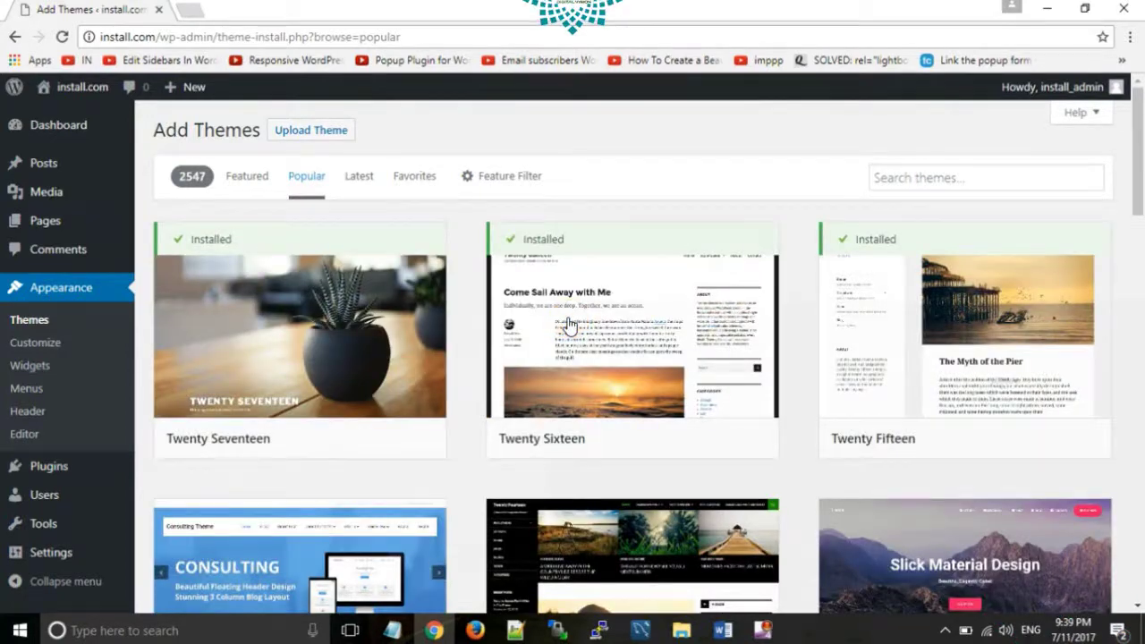
pyautogui.scroll(-5, 569, 324)
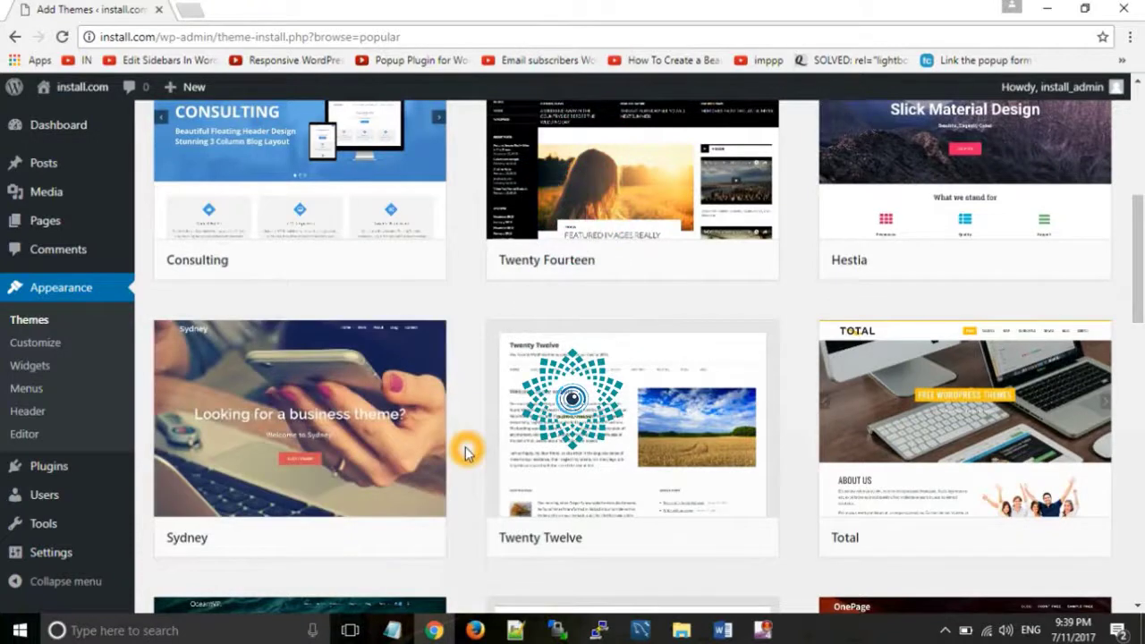
pyautogui.moveTo(328, 506)
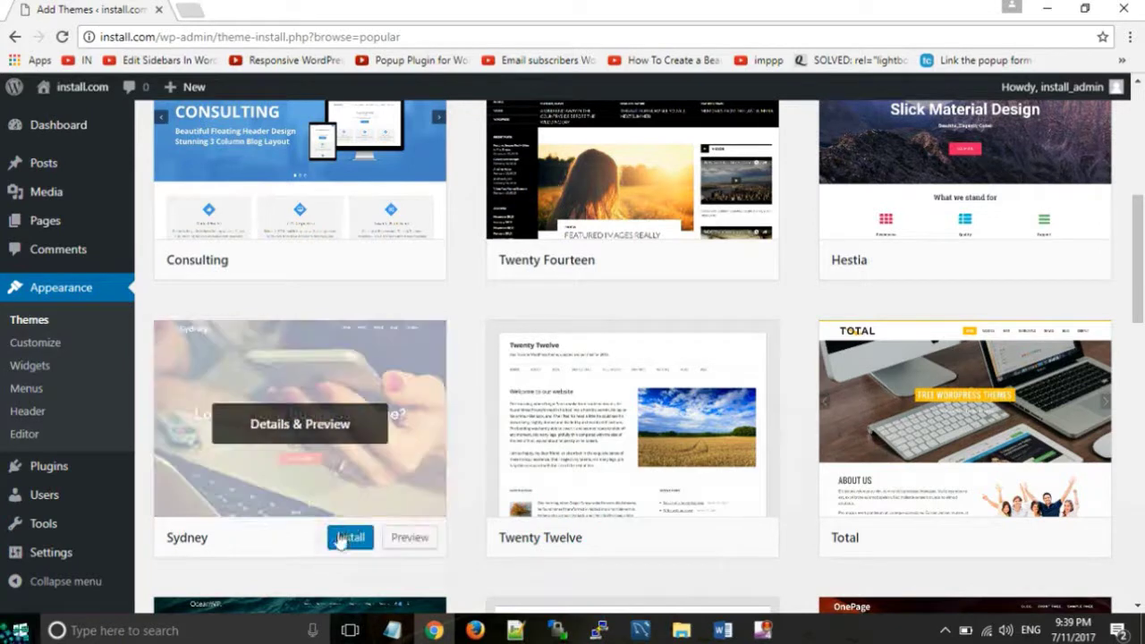
pyautogui.click(349, 539)
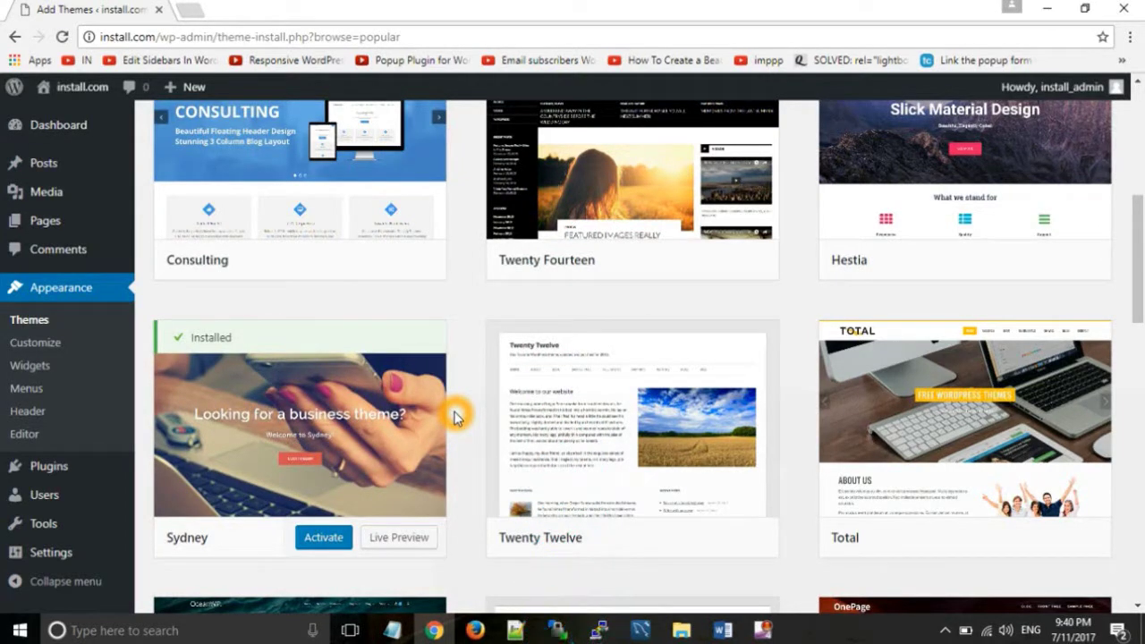
pyautogui.click(323, 539)
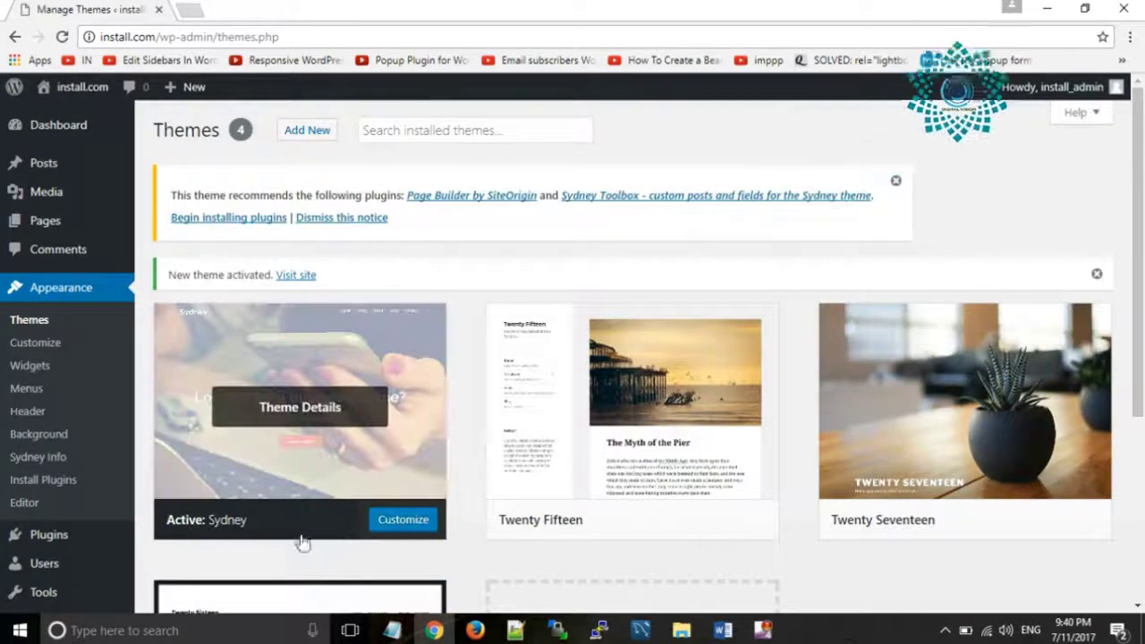
# - Review the installed themes and view the site's front page from top to bottom with the Sydney theme
pyautogui.scroll(-2, 458, 510)
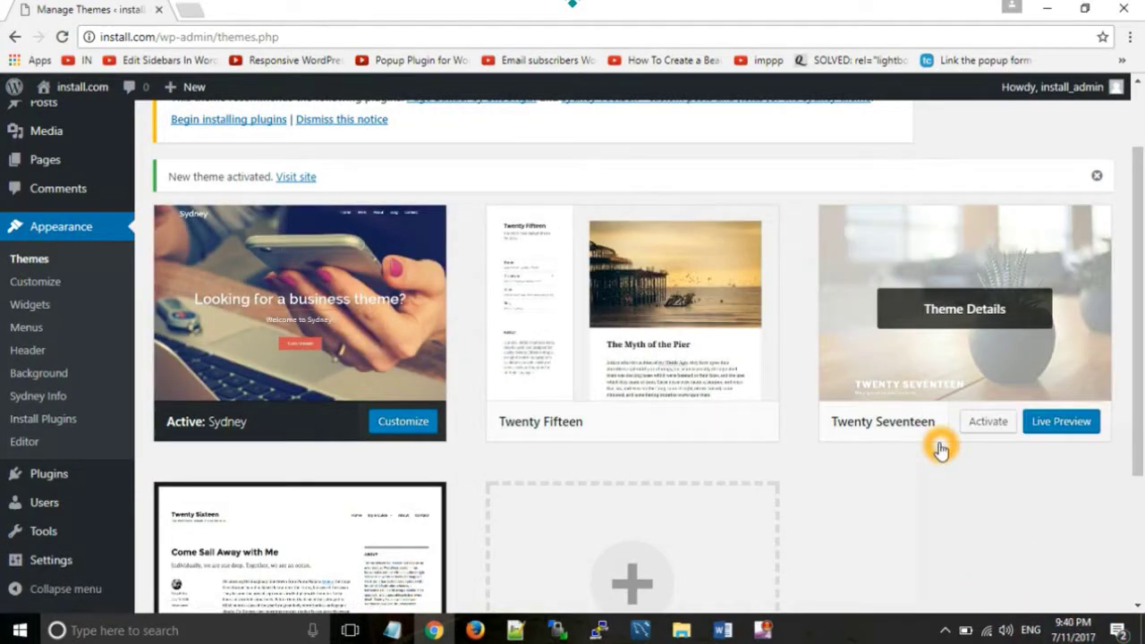
pyautogui.scroll(-2, 938, 453)
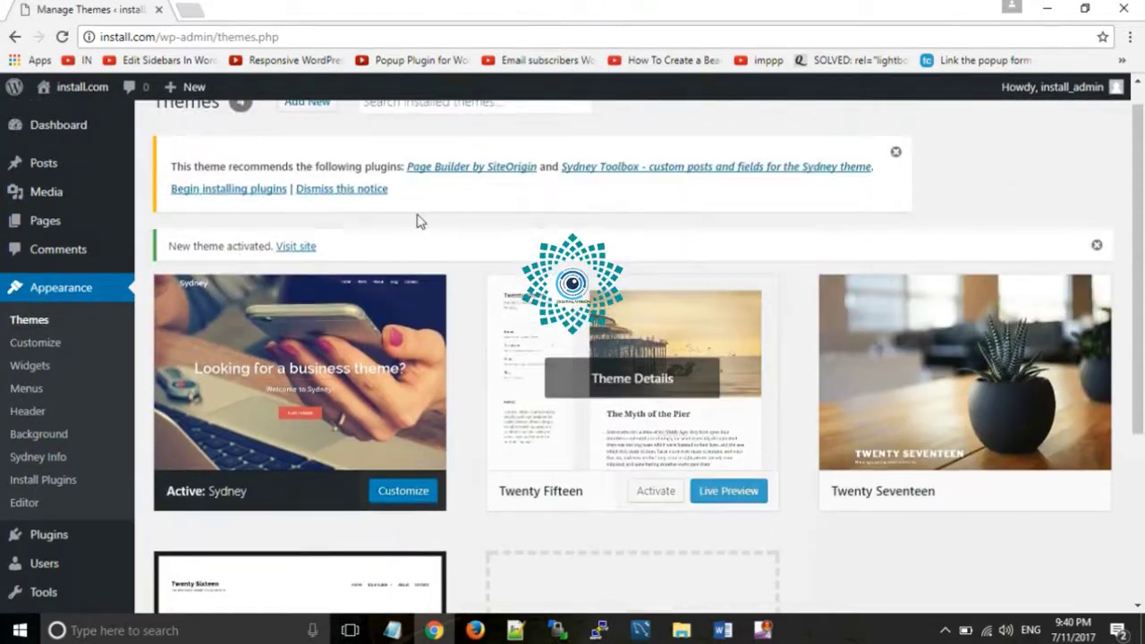
pyautogui.moveTo(78, 94)
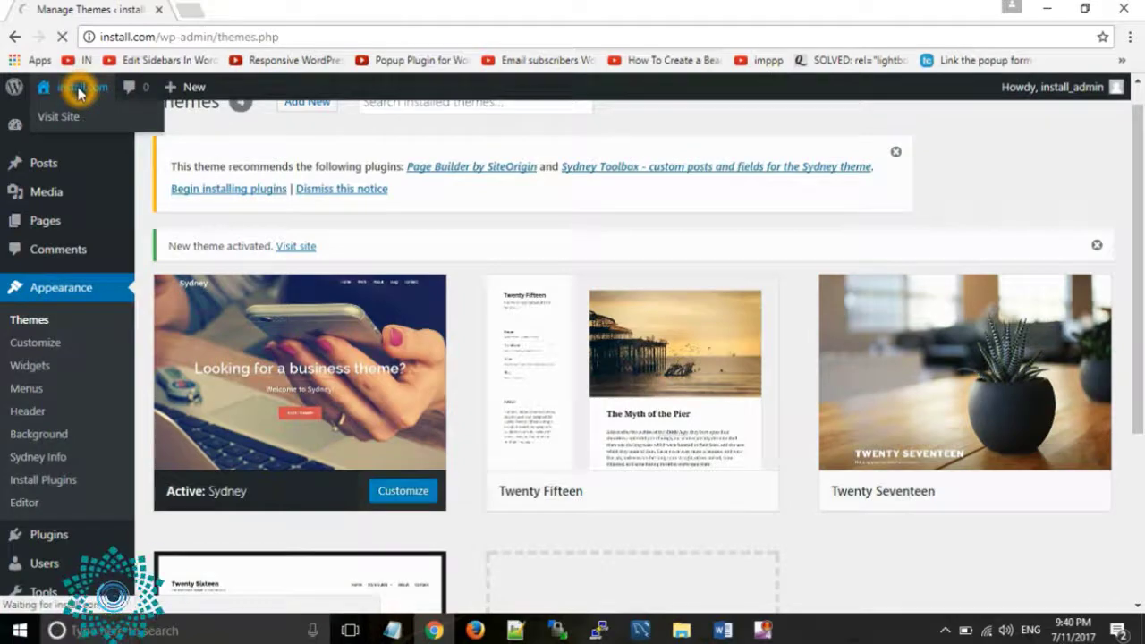
pyautogui.click(78, 89)
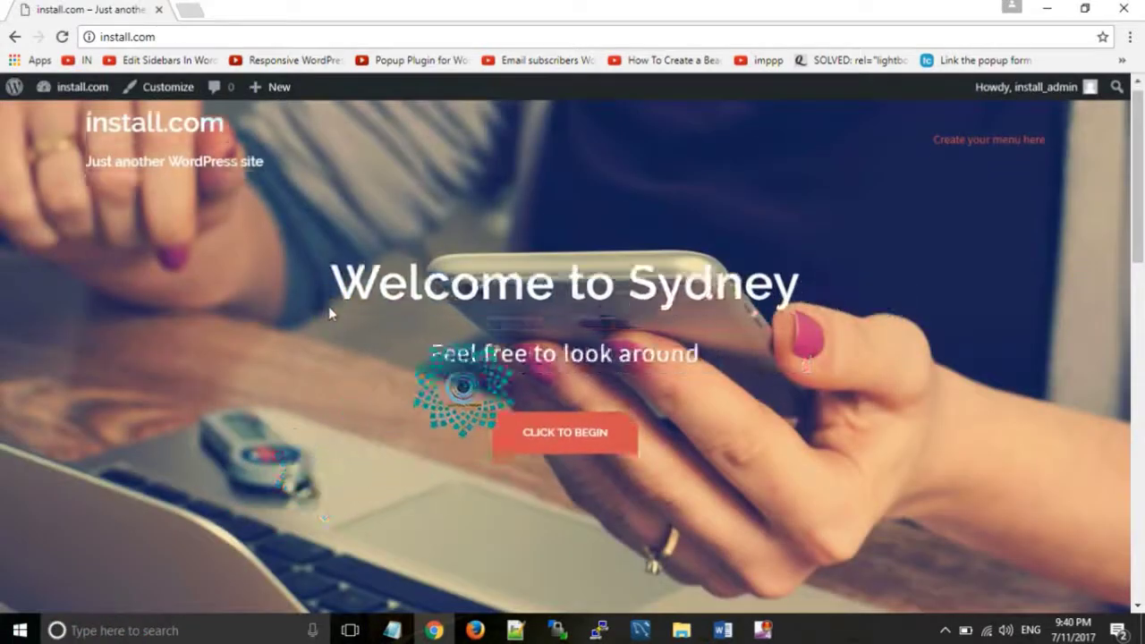
pyautogui.scroll(-10, 330, 309)
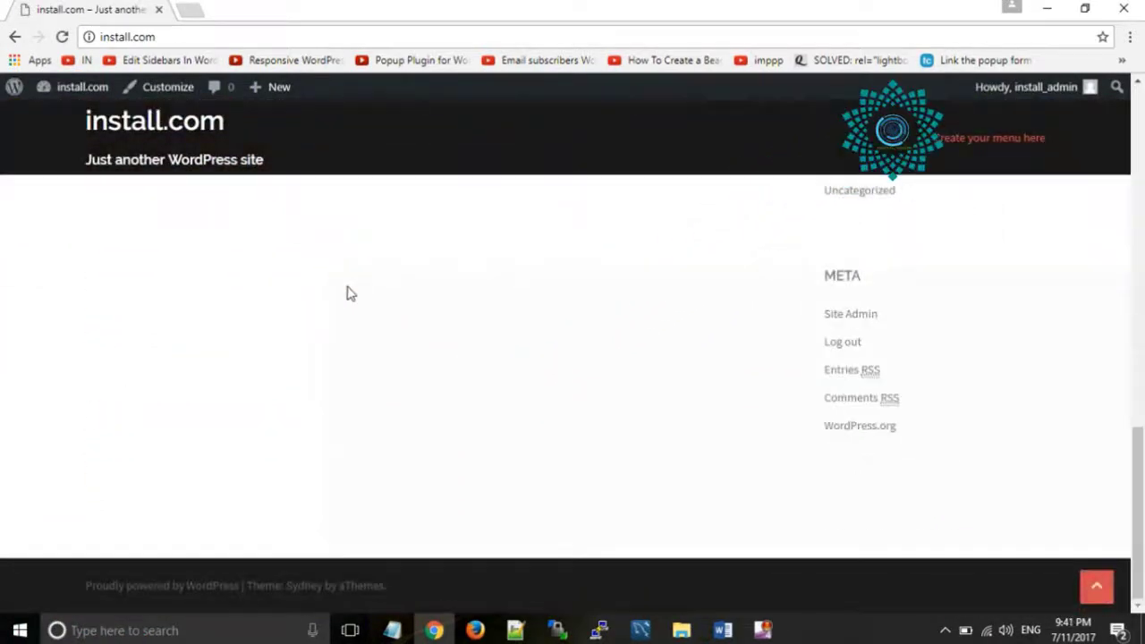
pyautogui.scroll(10, 347, 292)
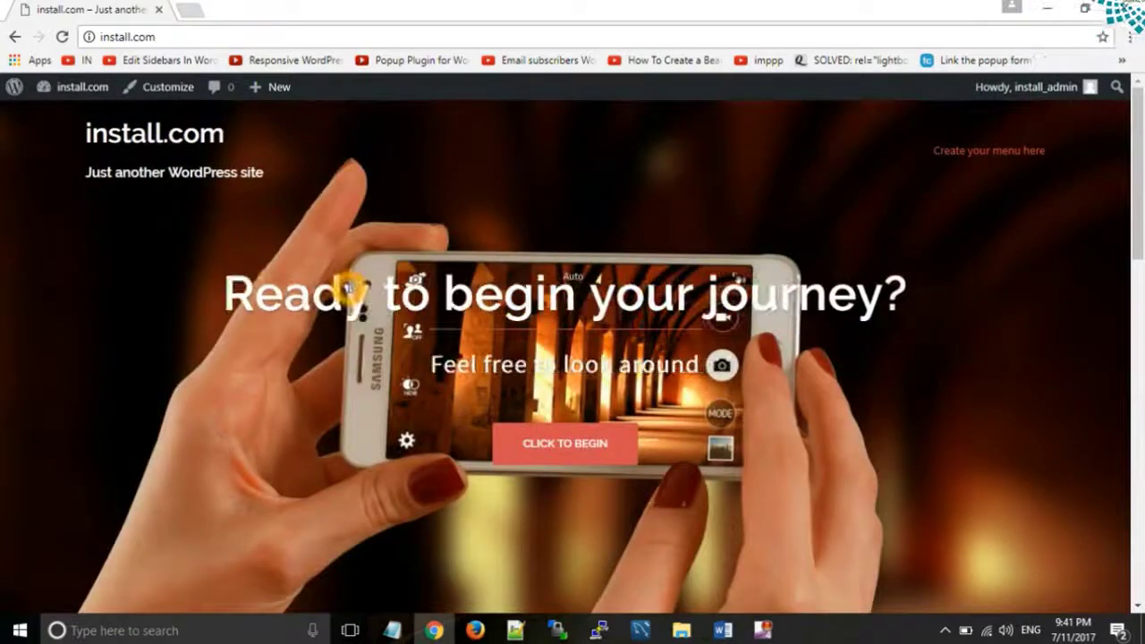
# - Return to the theme management page in the admin area and dismiss the recommended plugins notice
pyautogui.moveTo(63, 90)
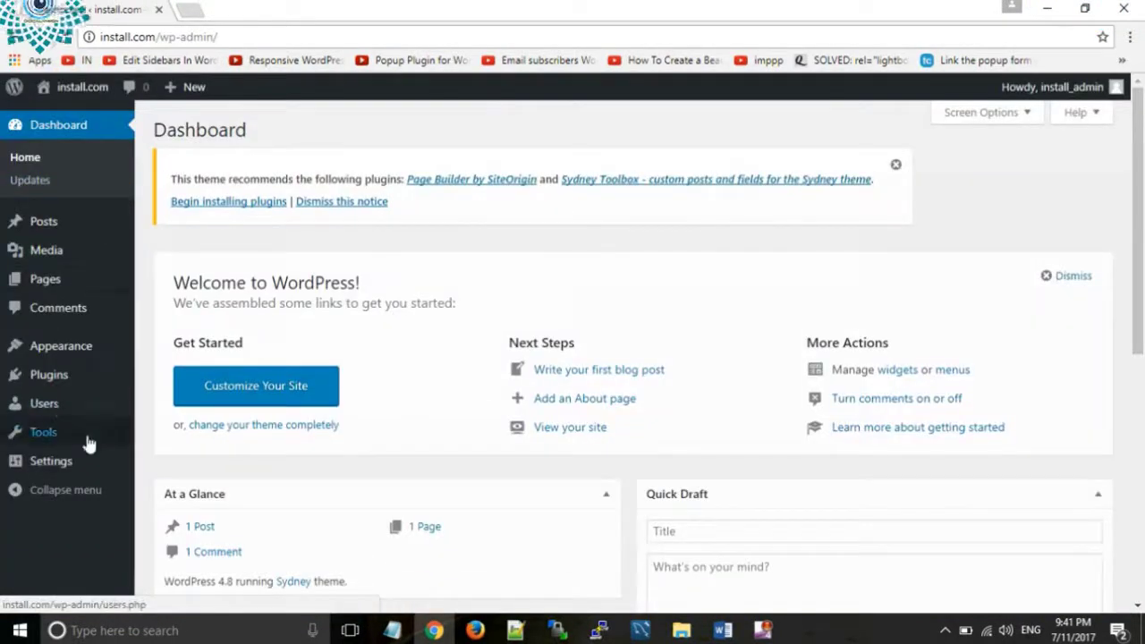
pyautogui.moveTo(36, 346)
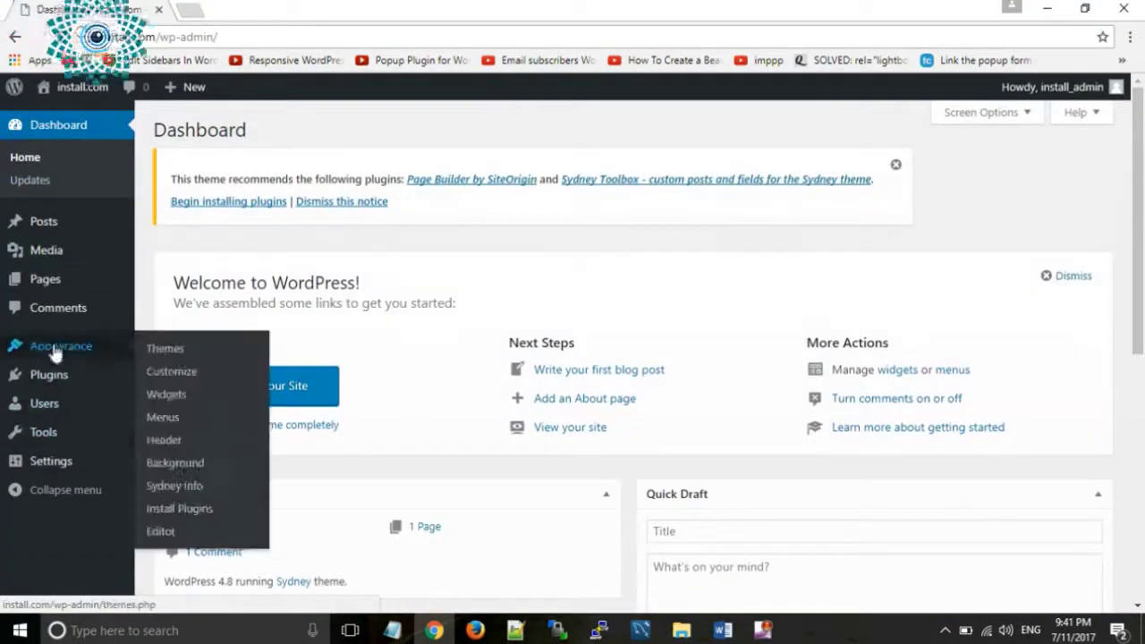
pyautogui.click(167, 354)
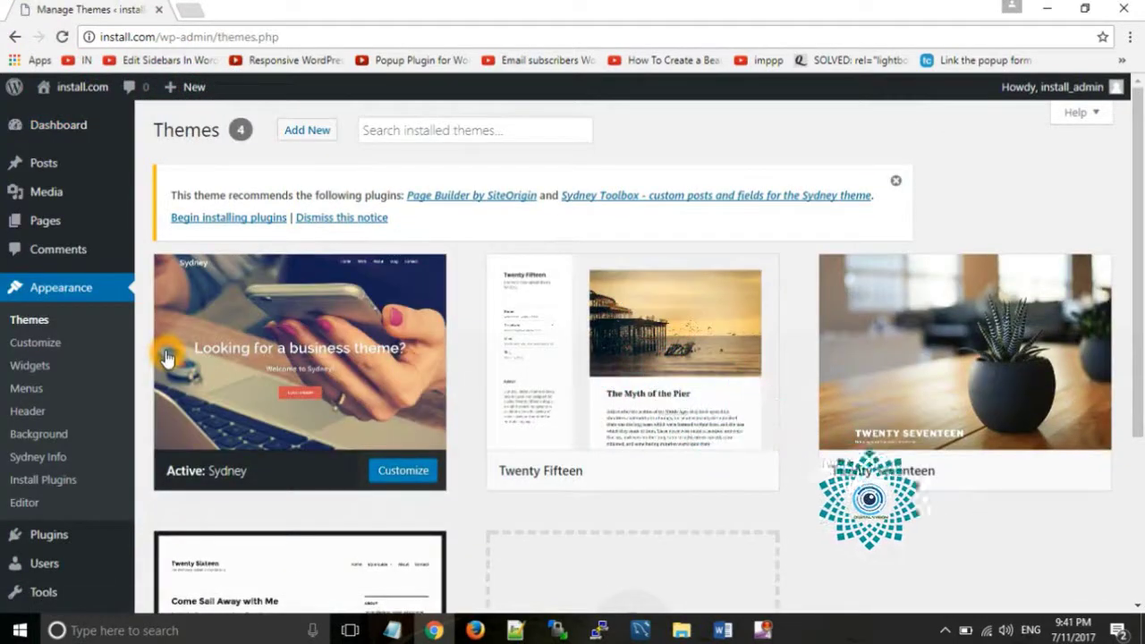
pyautogui.click(896, 185)
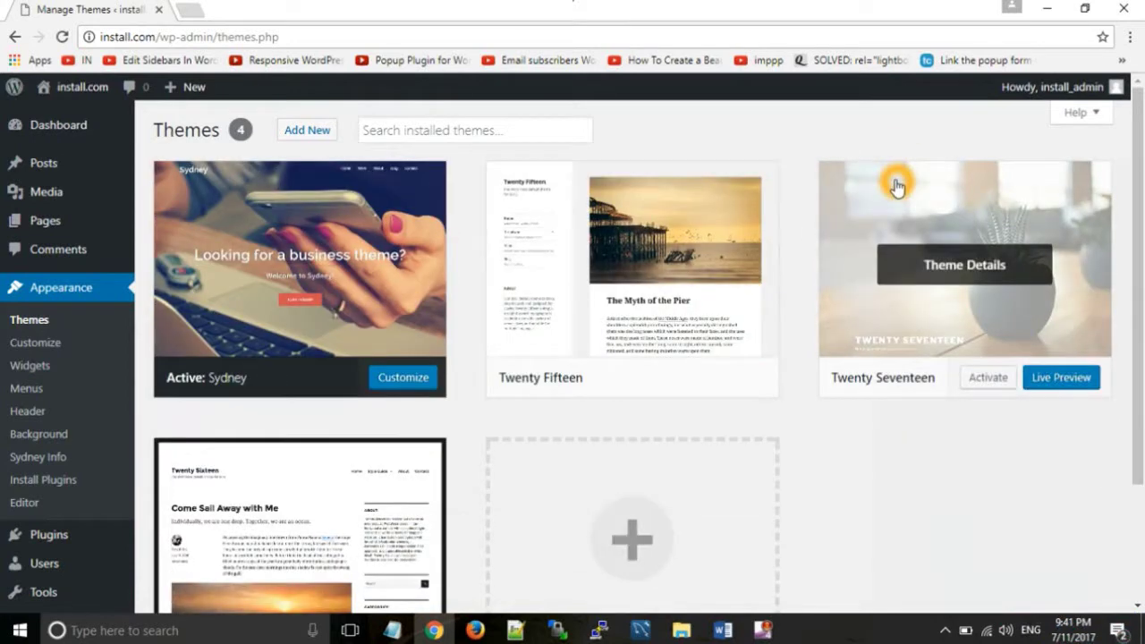
# - Install a theme by uploading arcade-basic.1.1.0 from the Themes folder in Downloads, and activate it
pyautogui.click(304, 135)
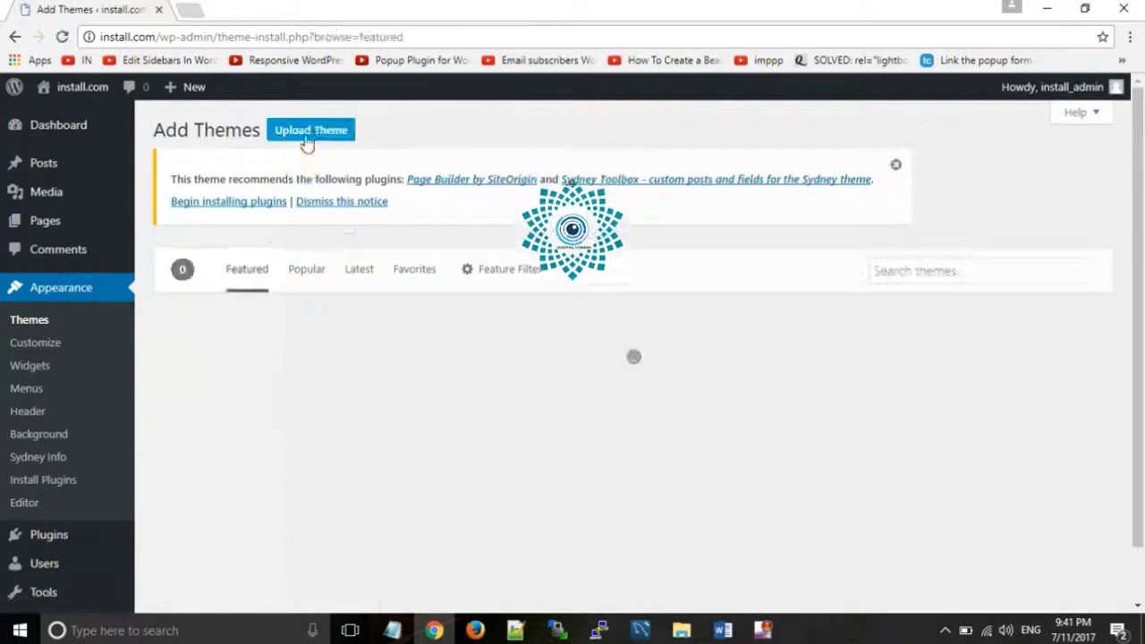
pyautogui.click(325, 133)
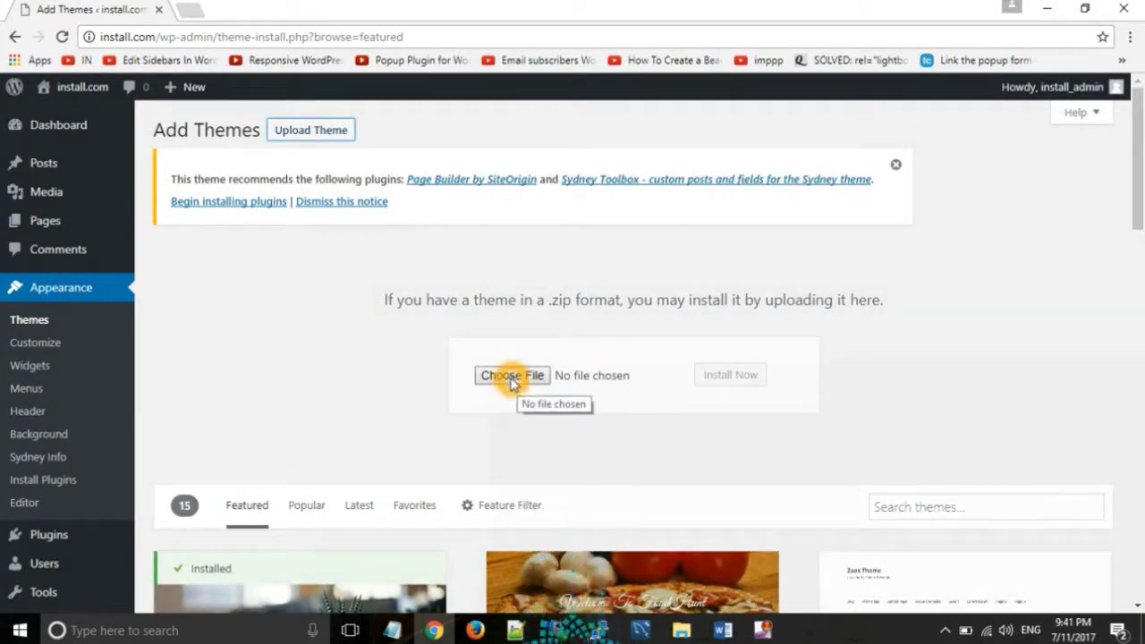
pyautogui.click(511, 376)
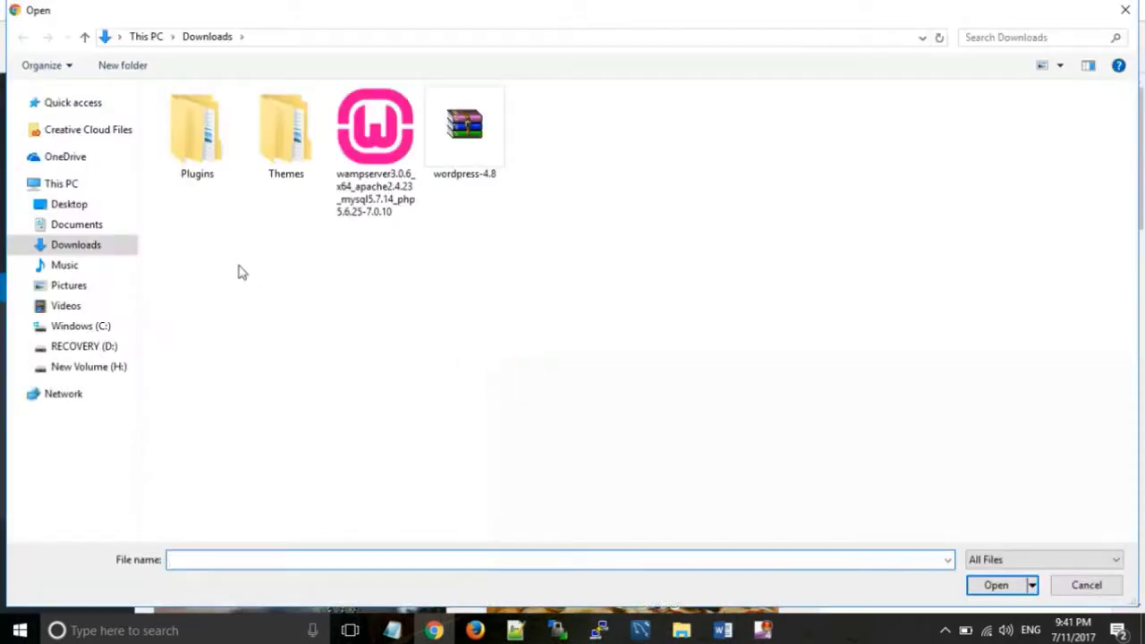
pyautogui.doubleClick(286, 153)
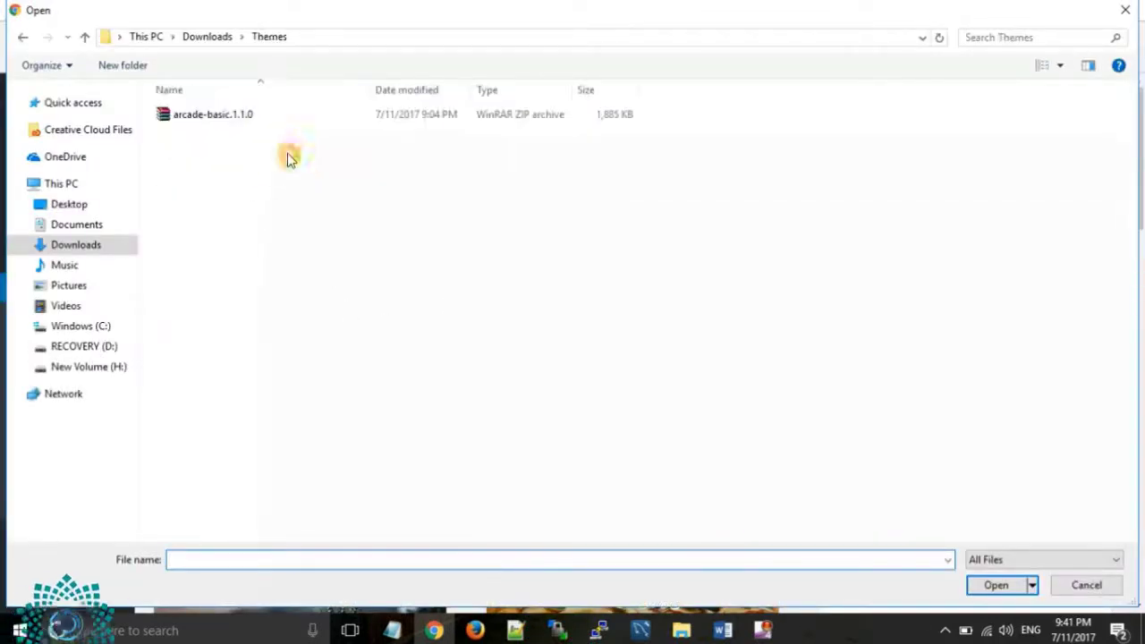
pyautogui.click(212, 124)
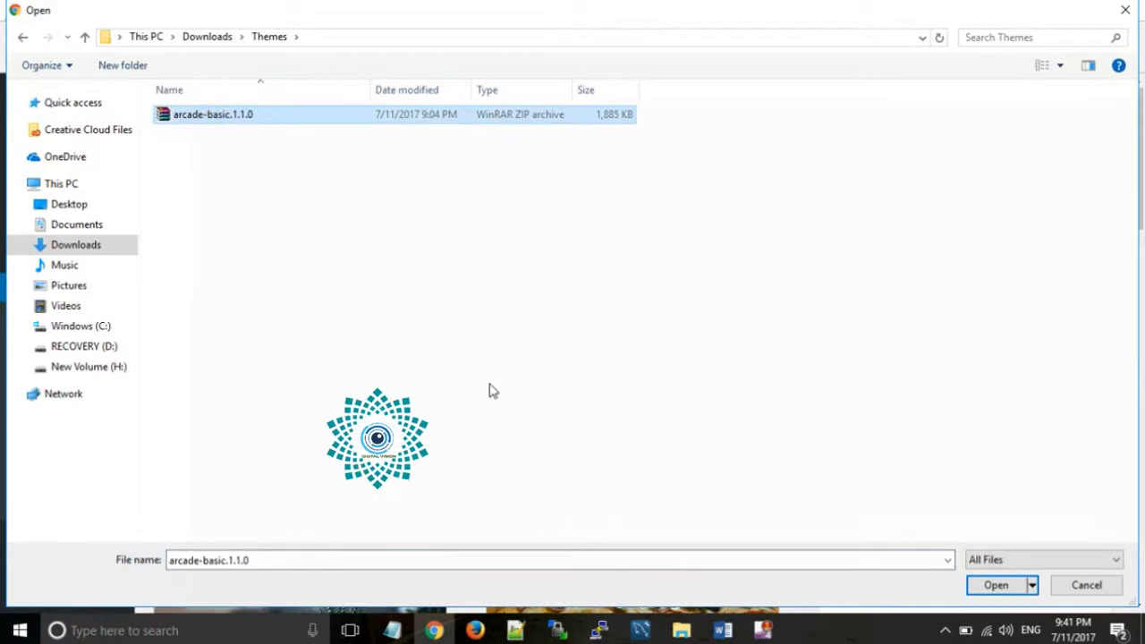
pyautogui.click(1009, 587)
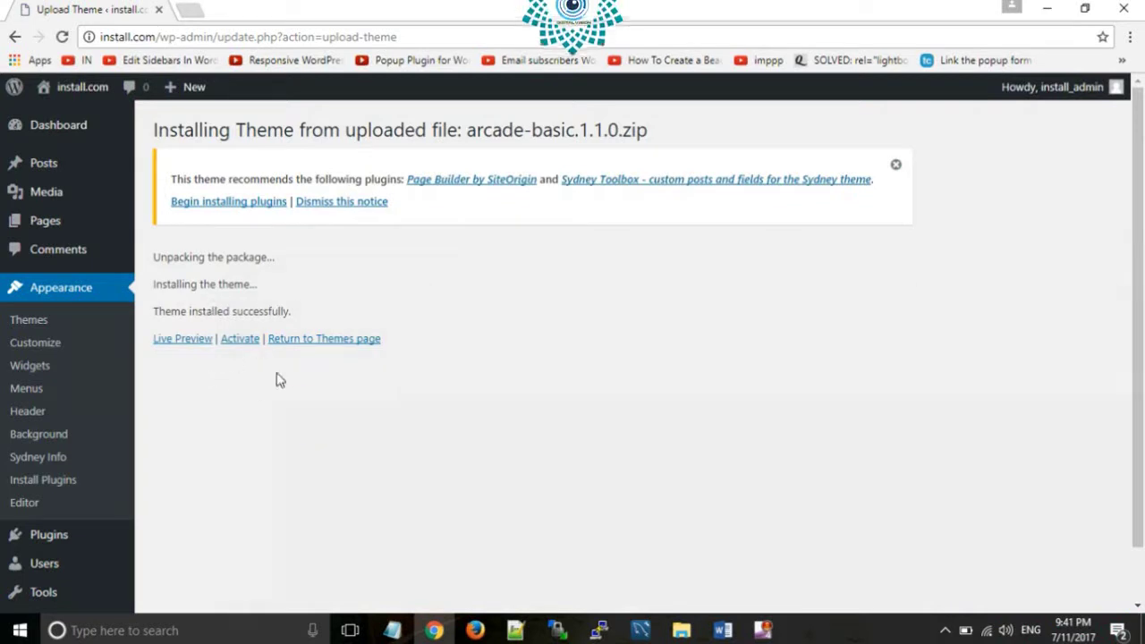
pyautogui.click(241, 340)
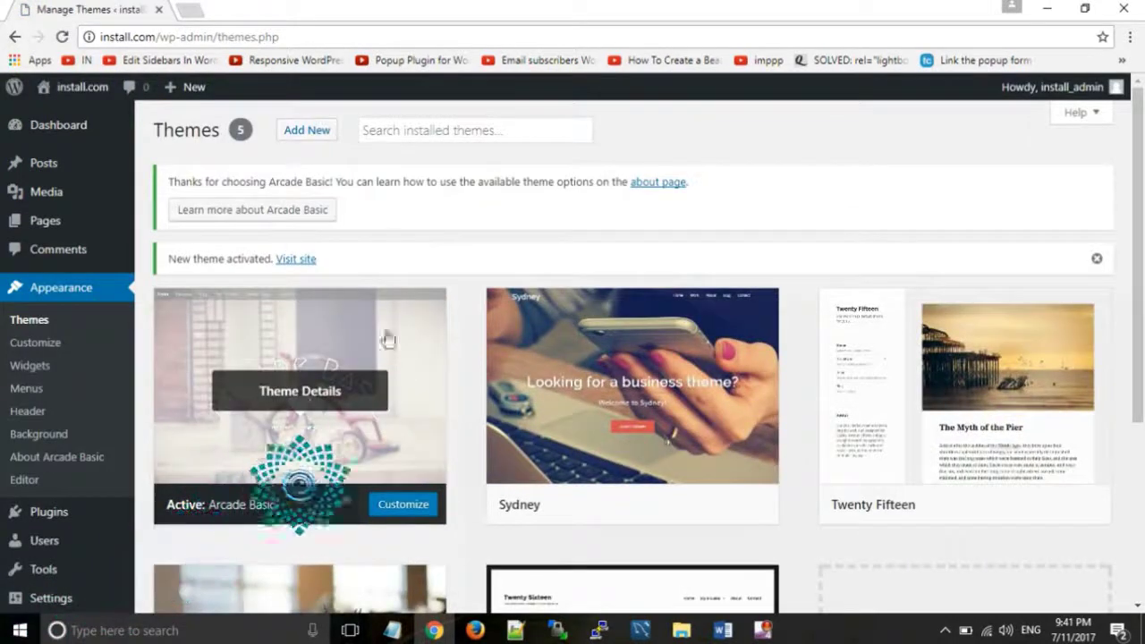
pyautogui.click(255, 365)
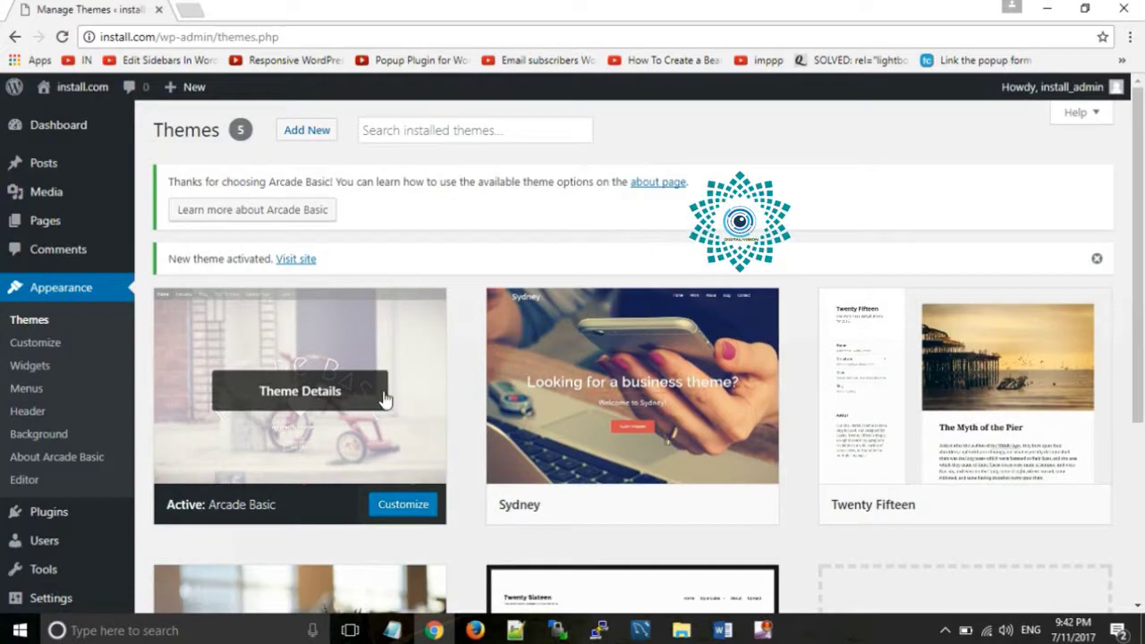
# - Visit the site's front page and examine its header and posts with the Arcade Basic theme
pyautogui.click(73, 92)
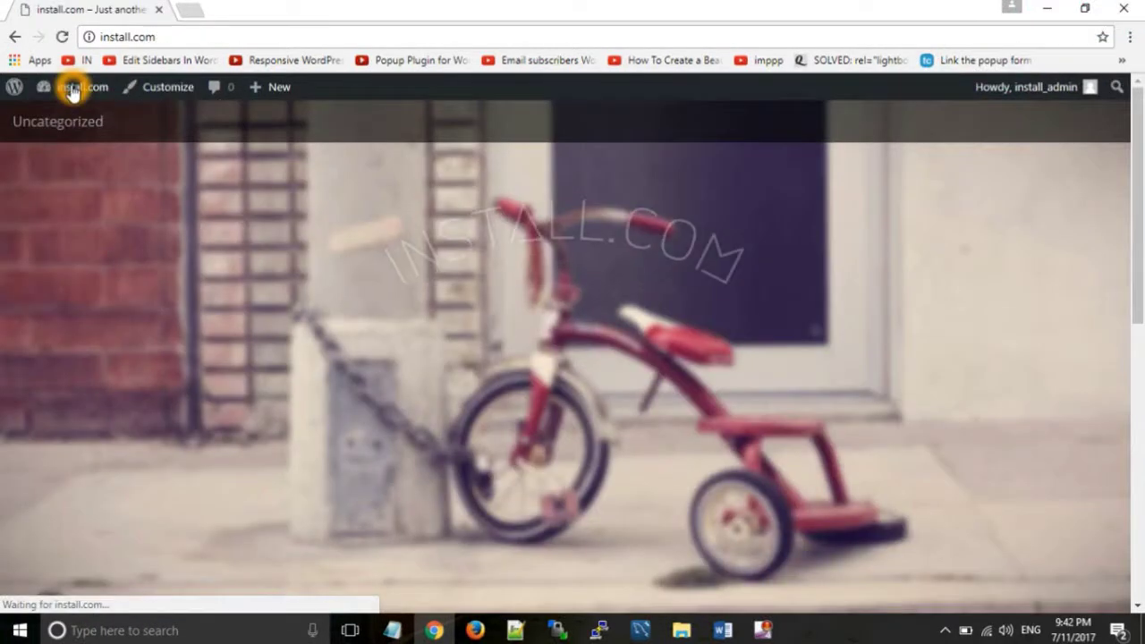
pyautogui.scroll(-5, 417, 331)
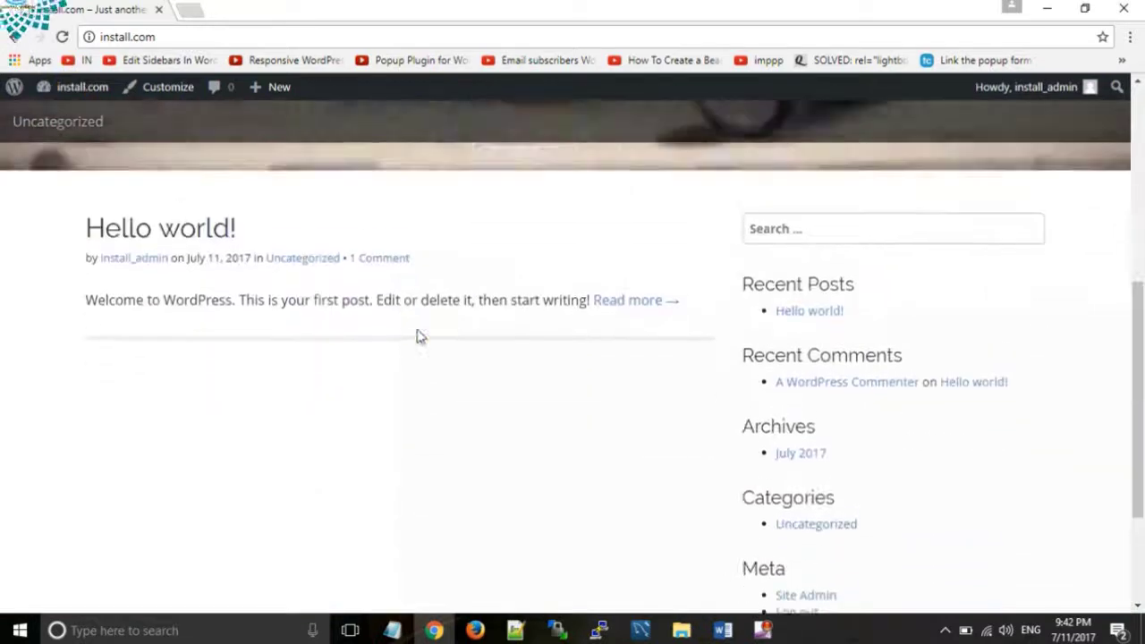
# - Look over the front page once more, return to the admin dashboard and review its panels
pyautogui.scroll(4, 466, 313)
pyautogui.scroll(2, 503, 307)
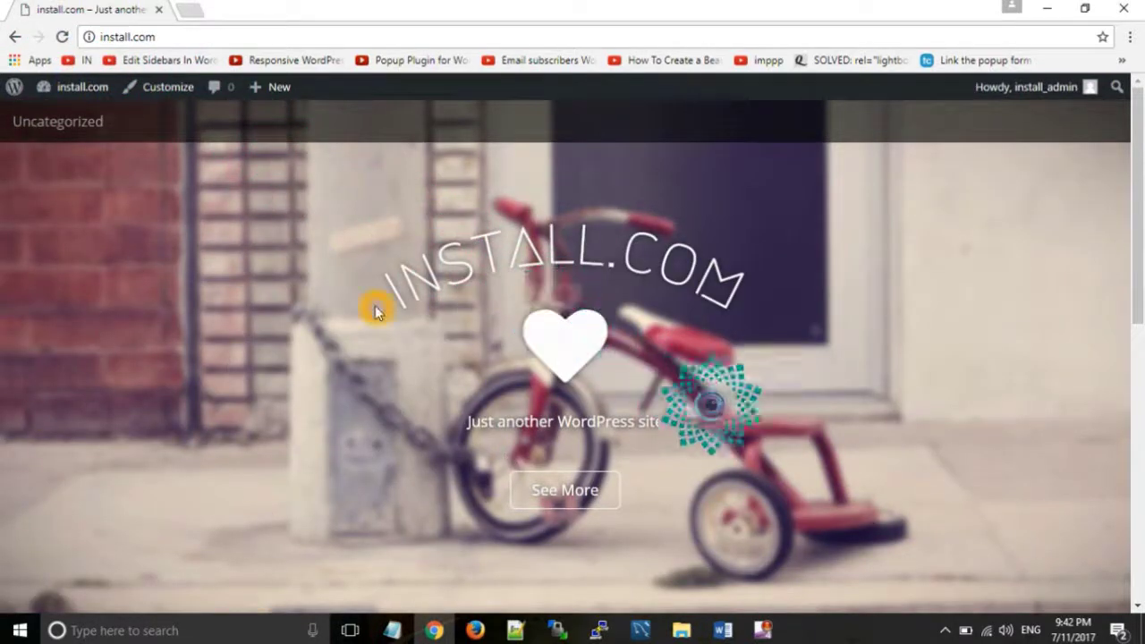
pyautogui.scroll(-10, 375, 311)
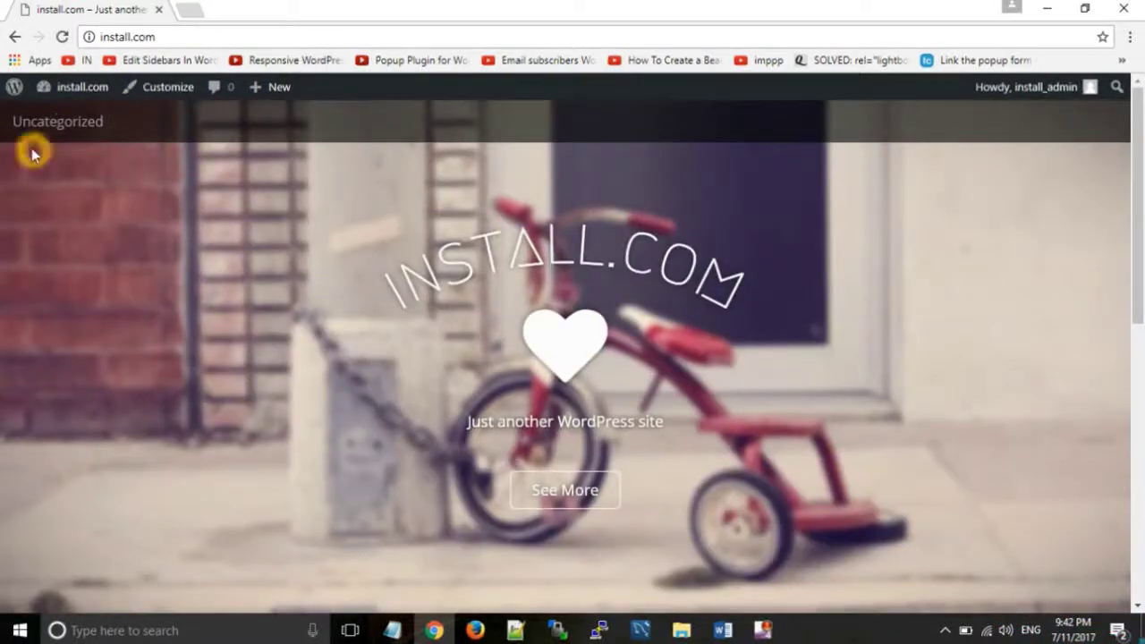
pyautogui.moveTo(70, 101)
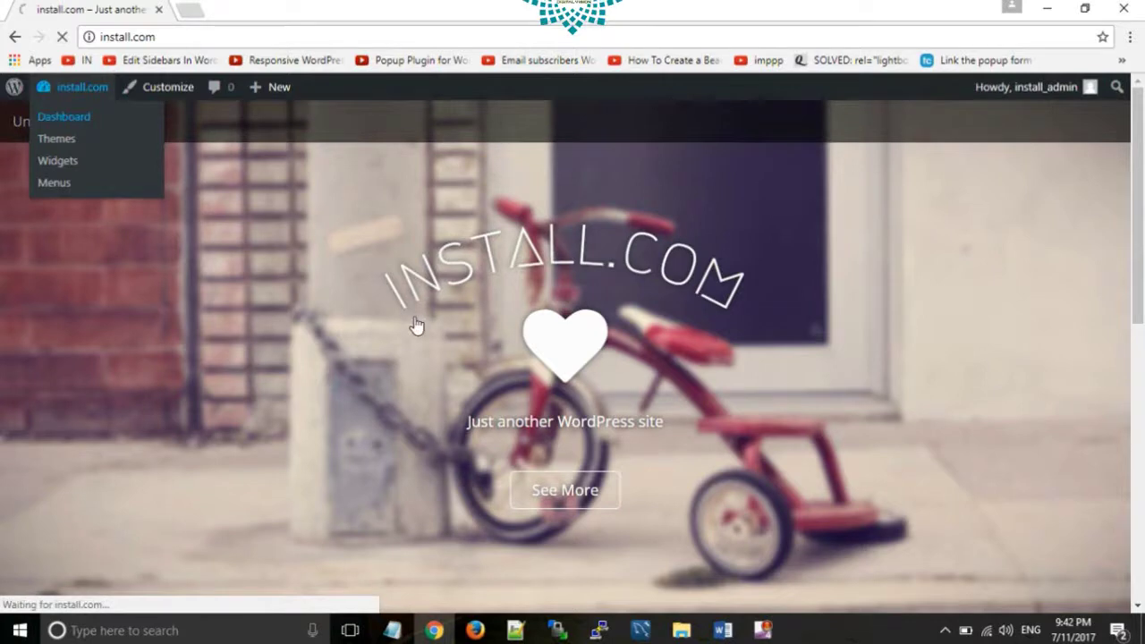
pyautogui.scroll(-3, 123, 324)
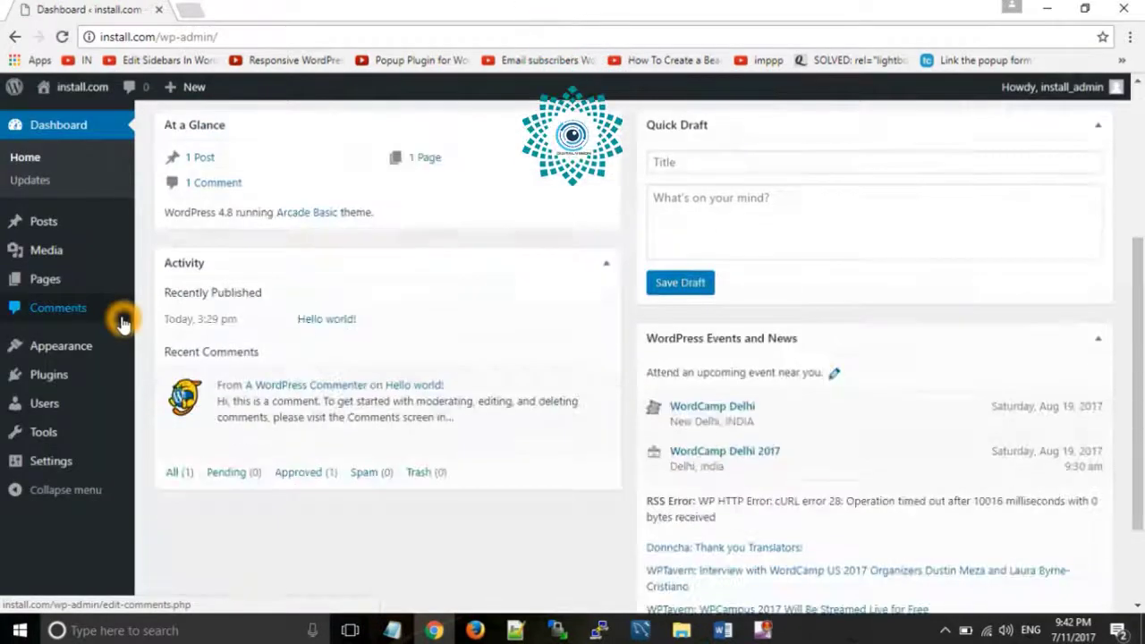
pyautogui.scroll(-1, 124, 323)
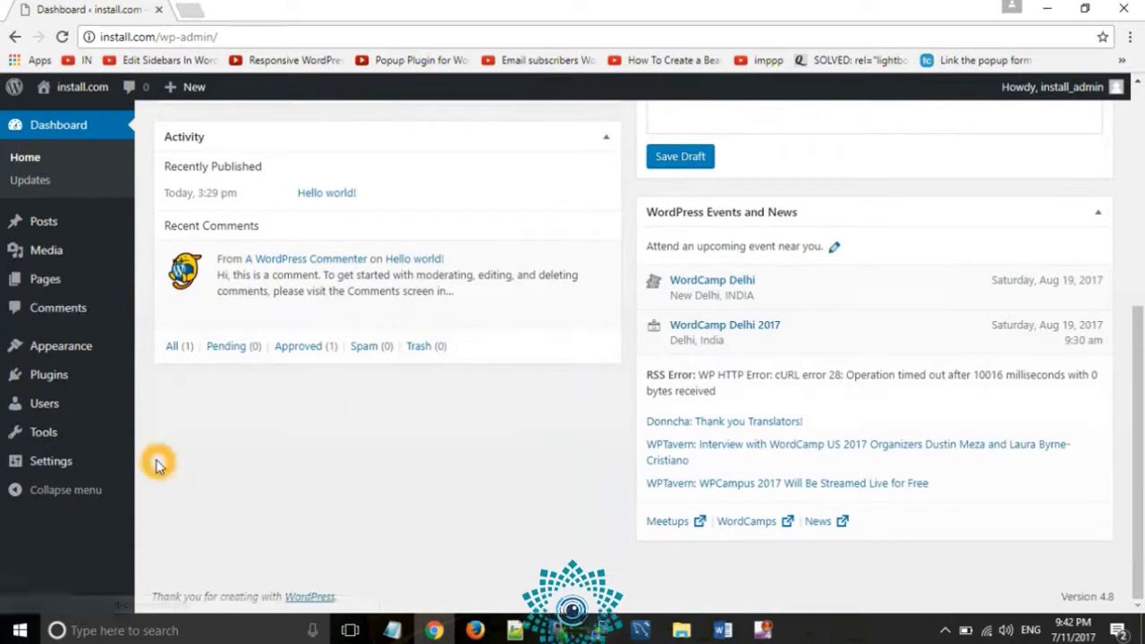
pyautogui.scroll(4, 156, 466)
# - Install the Contact Form 7 plugin from the popular plugins in the plugin directory
pyautogui.moveTo(137, 440)
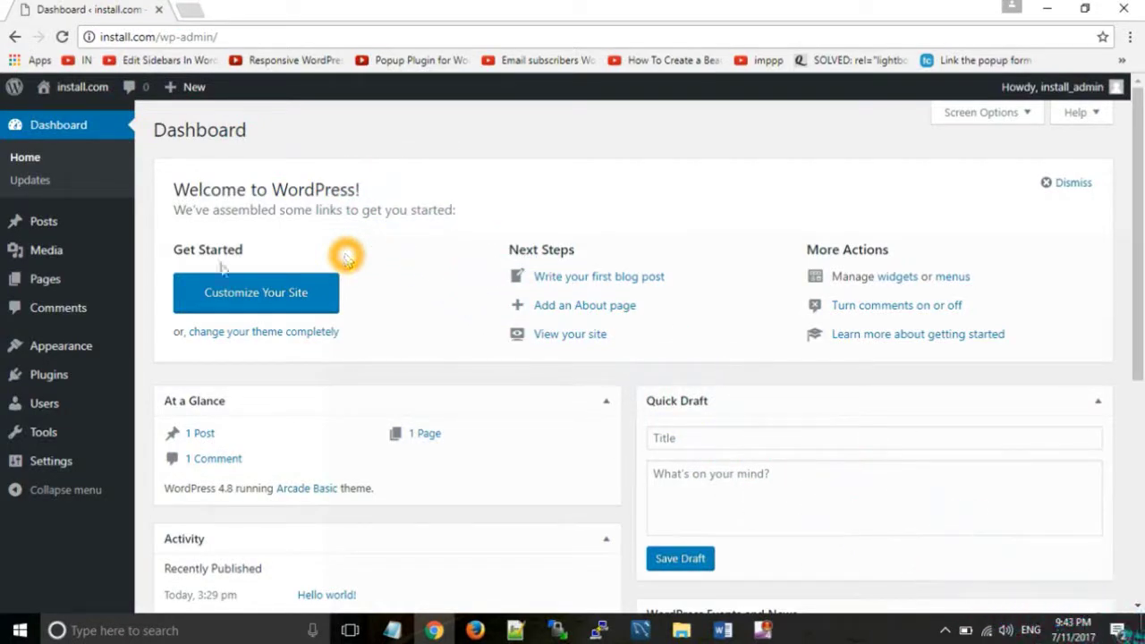
pyautogui.moveTo(74, 387)
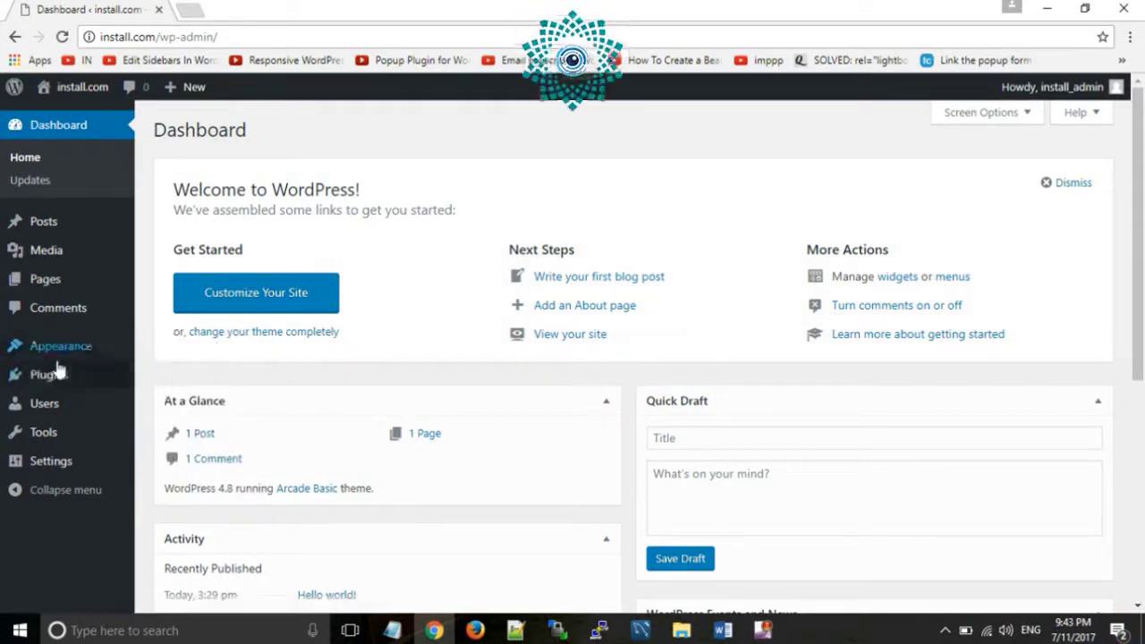
pyautogui.click(167, 402)
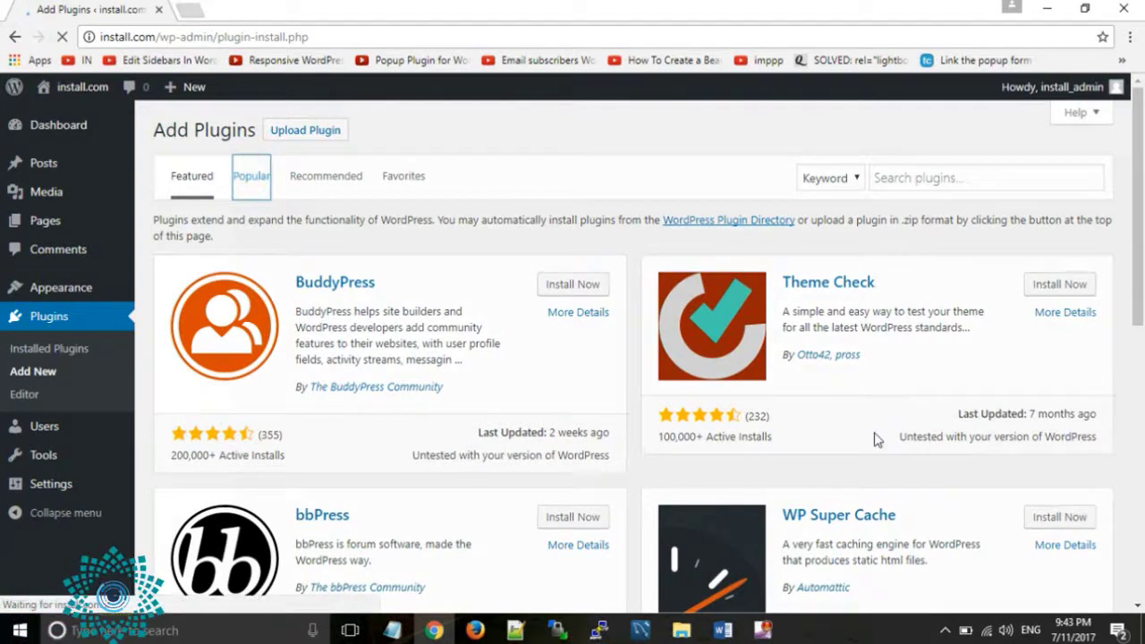
pyautogui.click(832, 385)
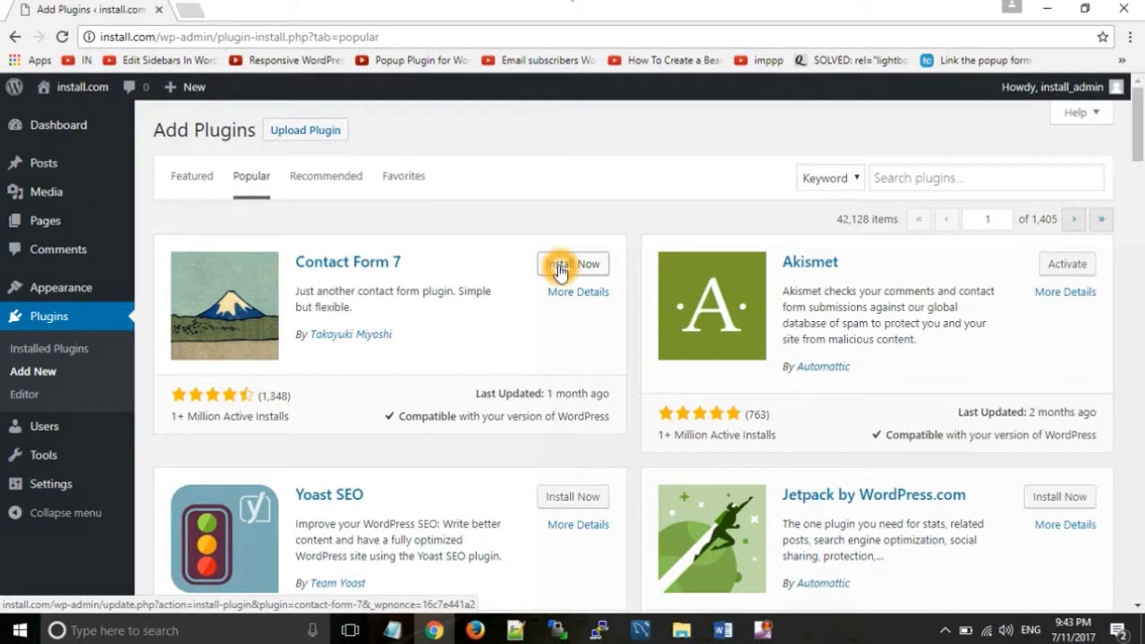
pyautogui.click(559, 273)
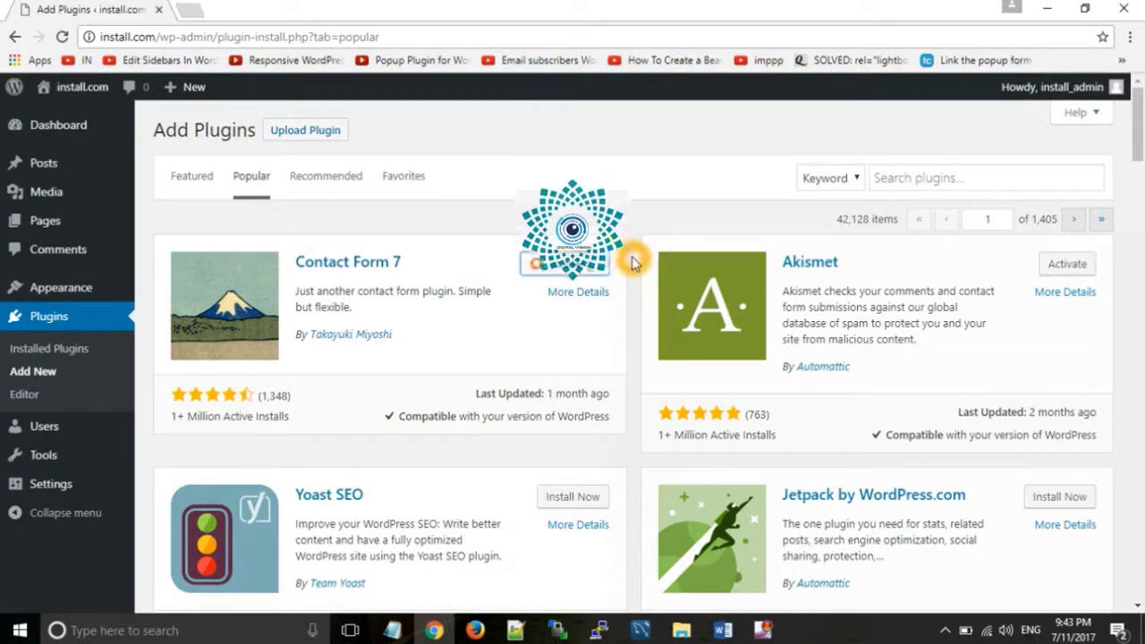
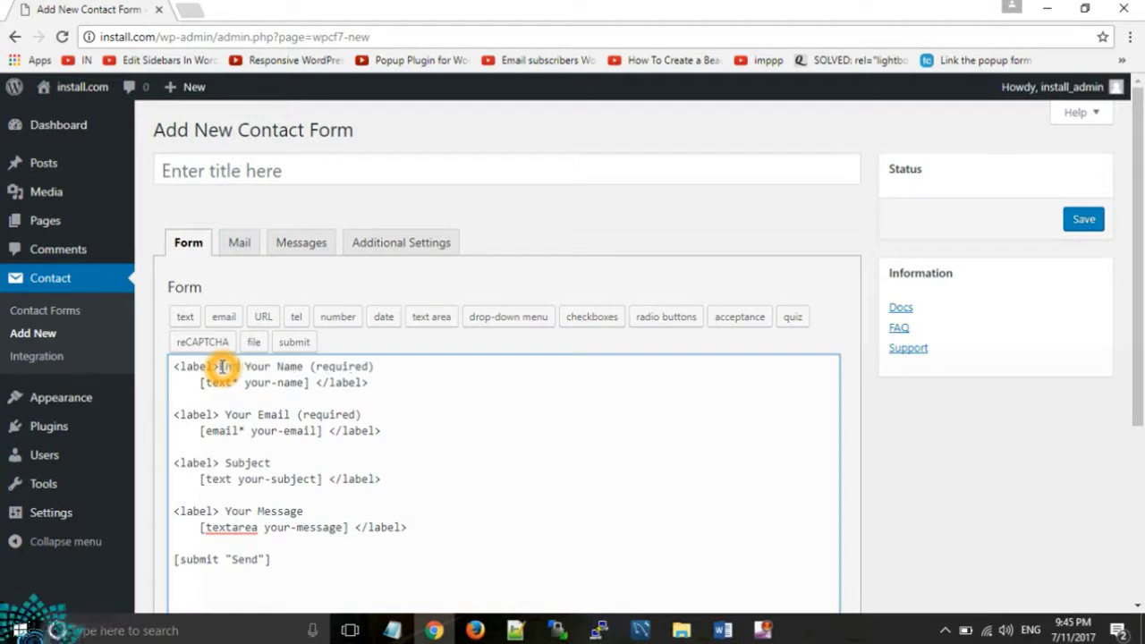
# - Change the email label in the form template to "Enter Your Email (required)" and save the new contact form
pyautogui.click(217, 415)
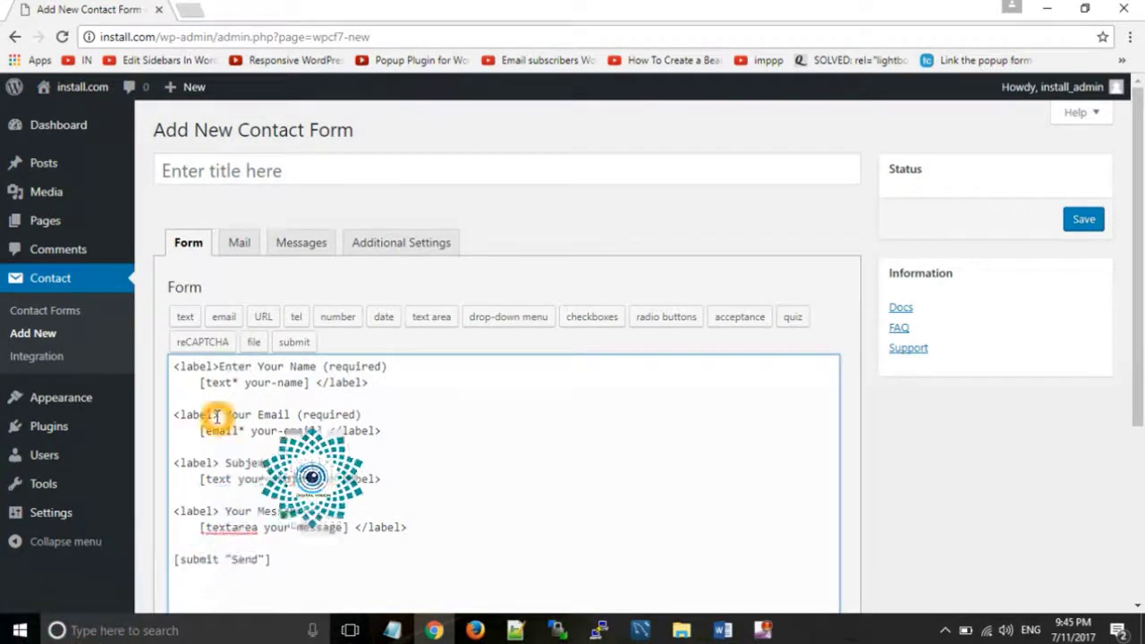
pyautogui.write('En')
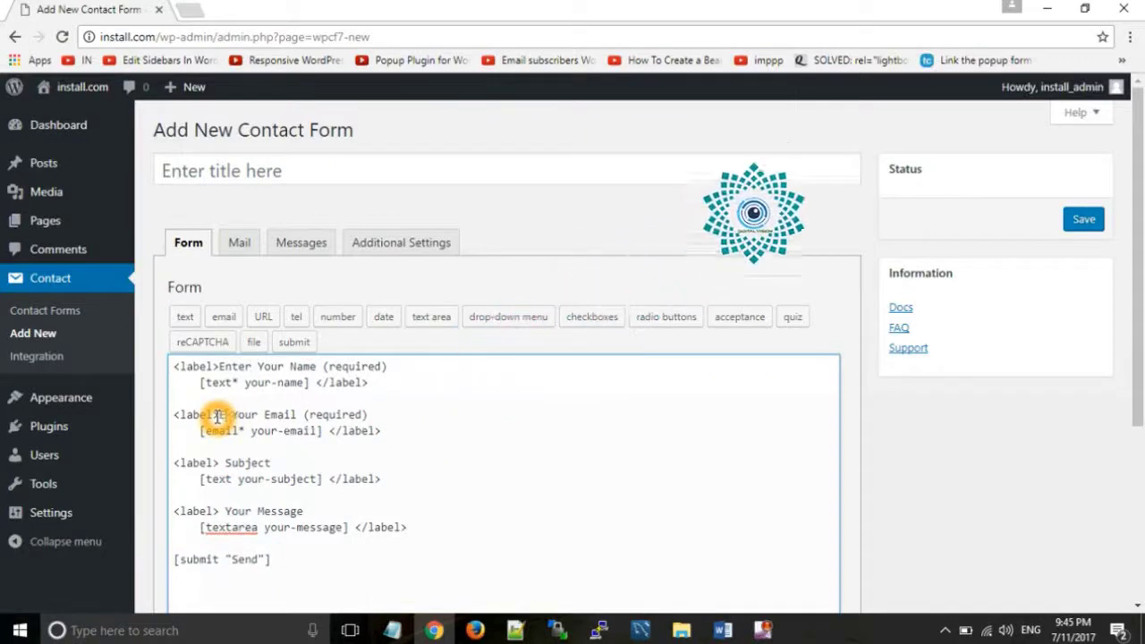
pyautogui.write('ter')
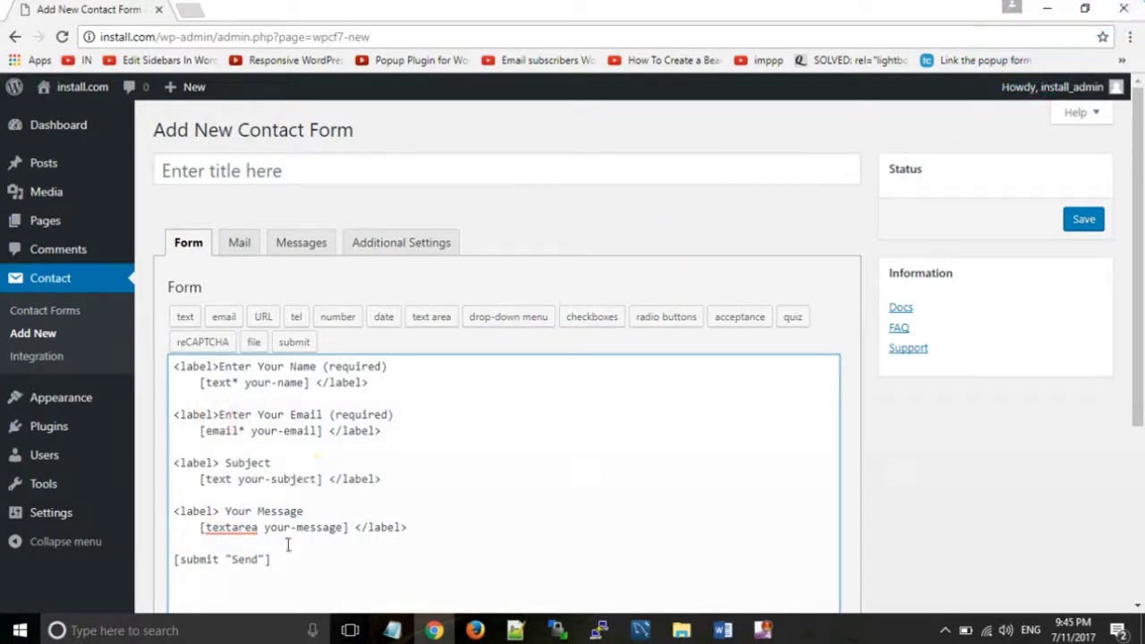
pyautogui.scroll(-2, 283, 569)
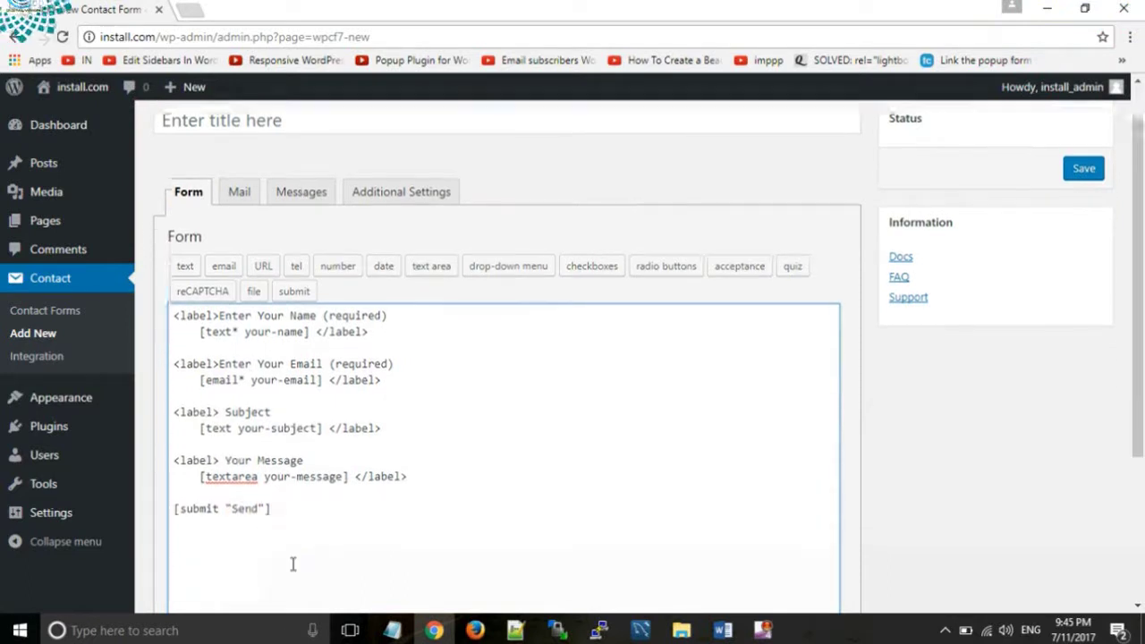
pyautogui.scroll(-3, 292, 564)
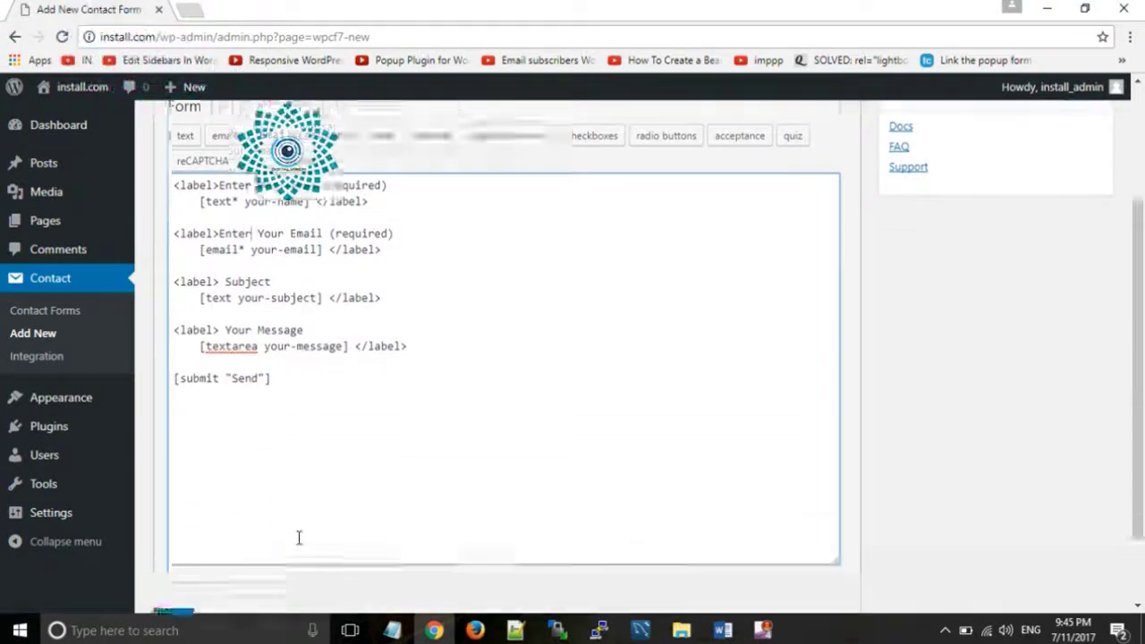
pyautogui.click(184, 532)
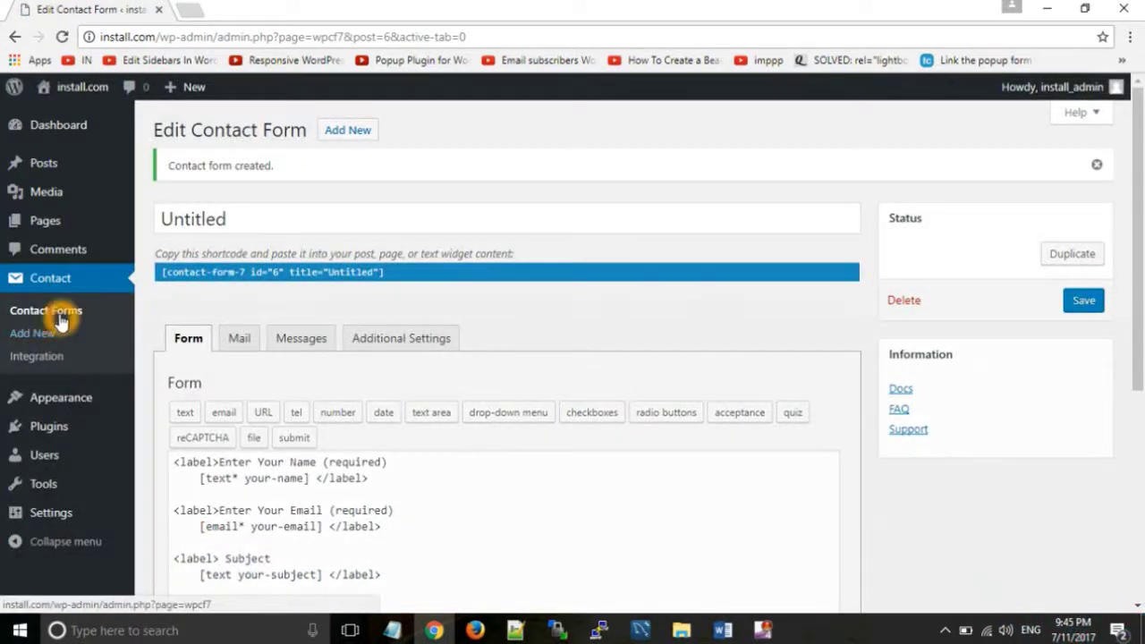
# - Review the saved contact form's template and its shortcode
pyautogui.scroll(-4, 519, 450)
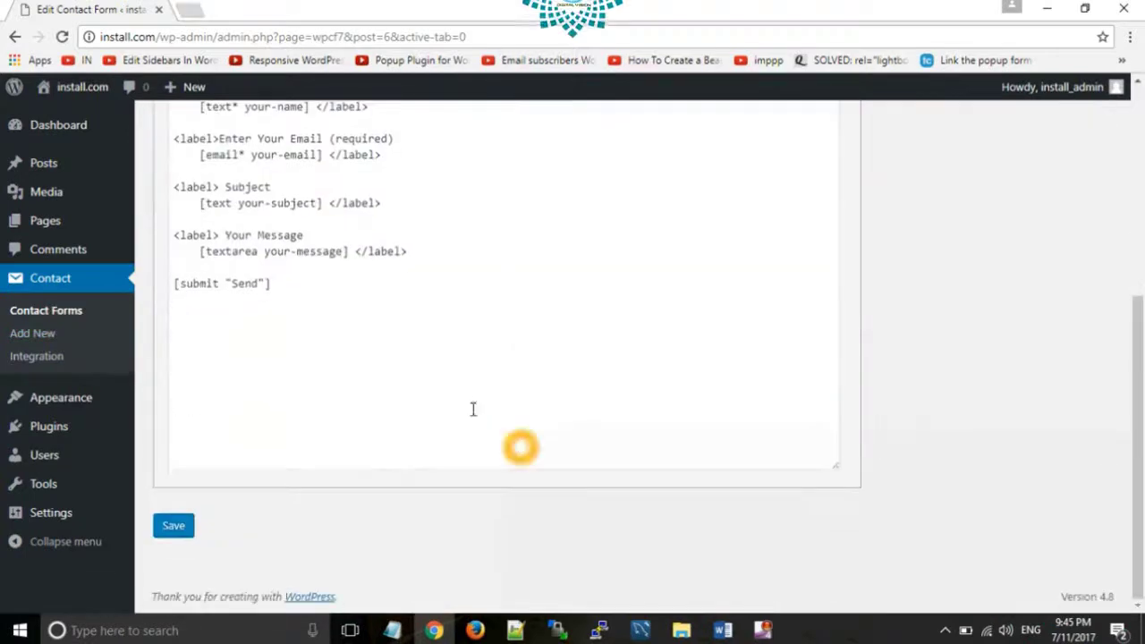
pyautogui.scroll(4, 473, 408)
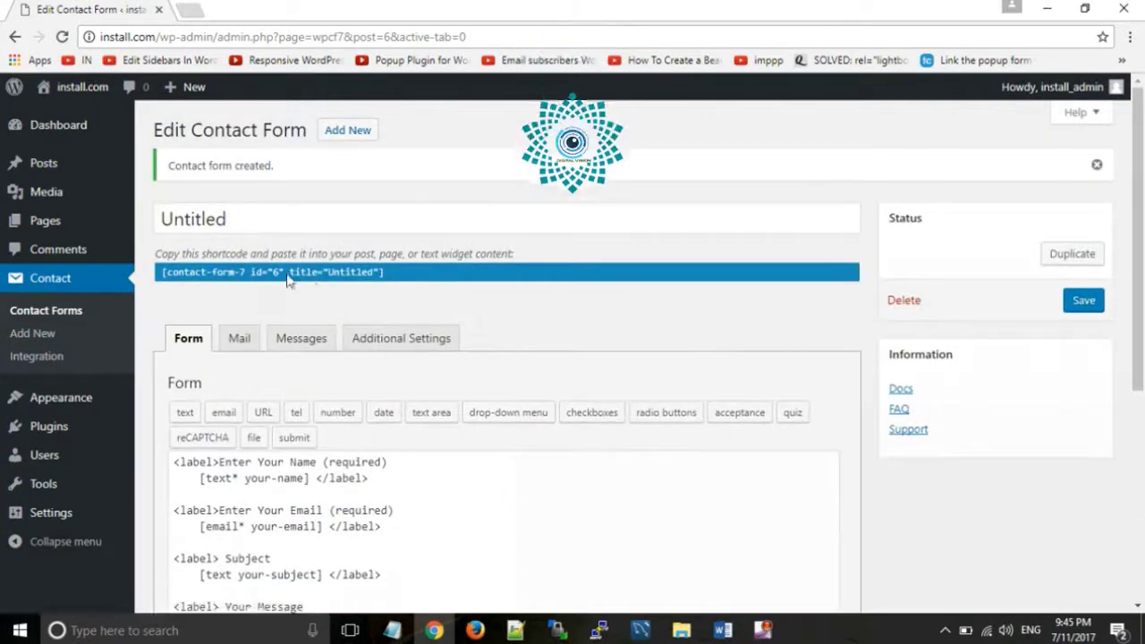
pyautogui.click(184, 281)
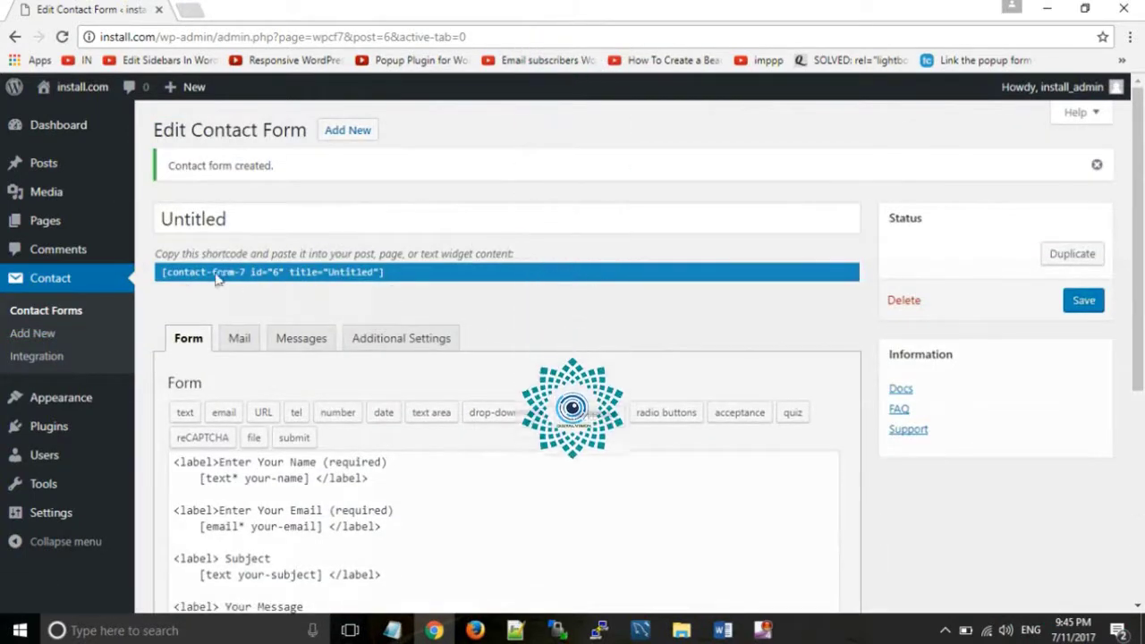
# - Open the list of contact forms and copy the shortcode of Contact form 1
pyautogui.click(43, 298)
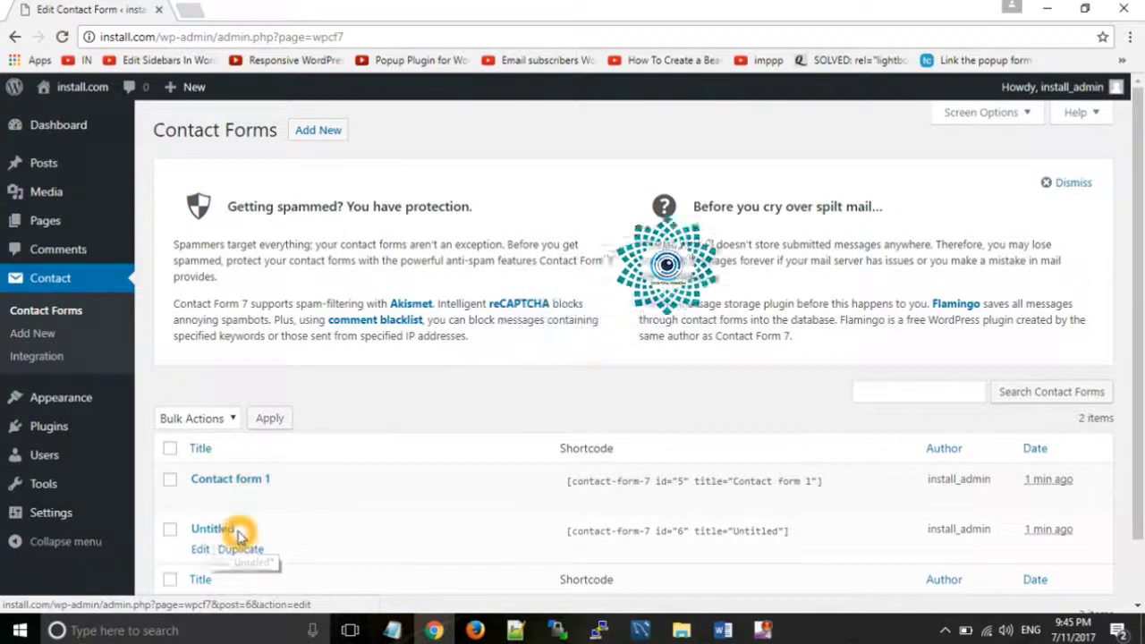
pyautogui.click(237, 534)
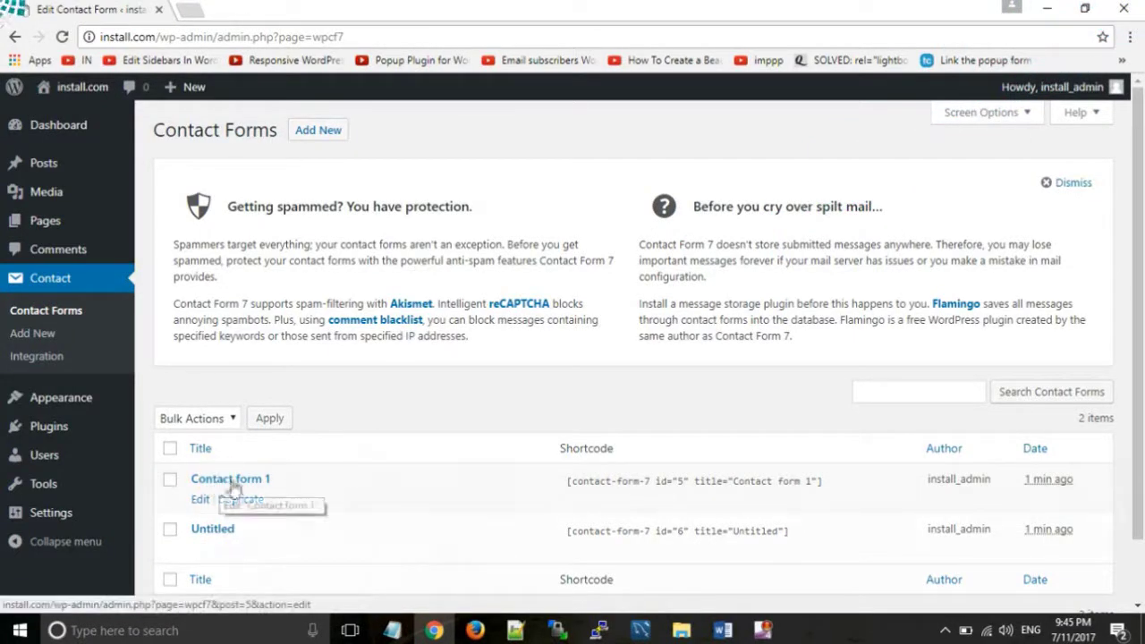
pyautogui.click(602, 490)
pyautogui.rightClick(600, 485)
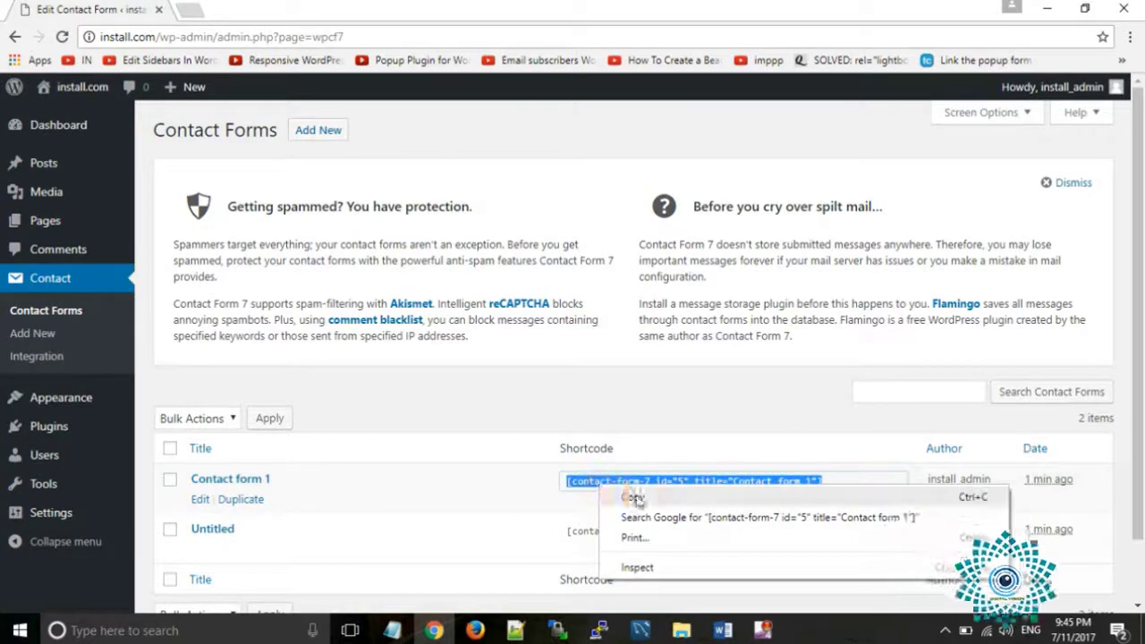
pyautogui.click(637, 499)
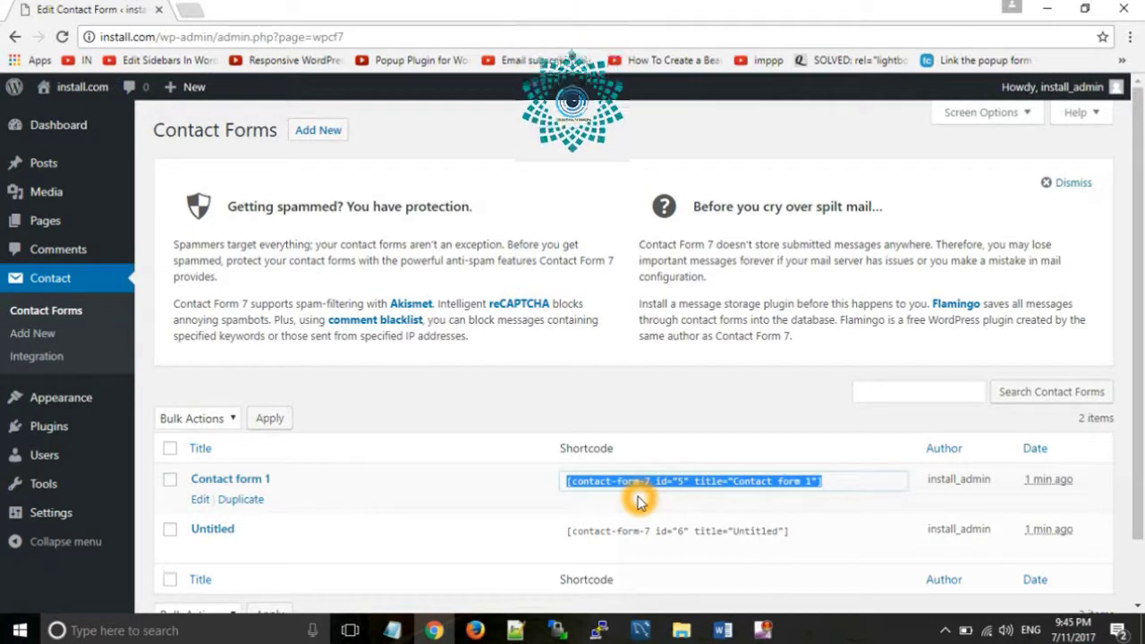
# - Go to the theme's widget management page and add a Text widget to the First Sidebar
pyautogui.moveTo(77, 398)
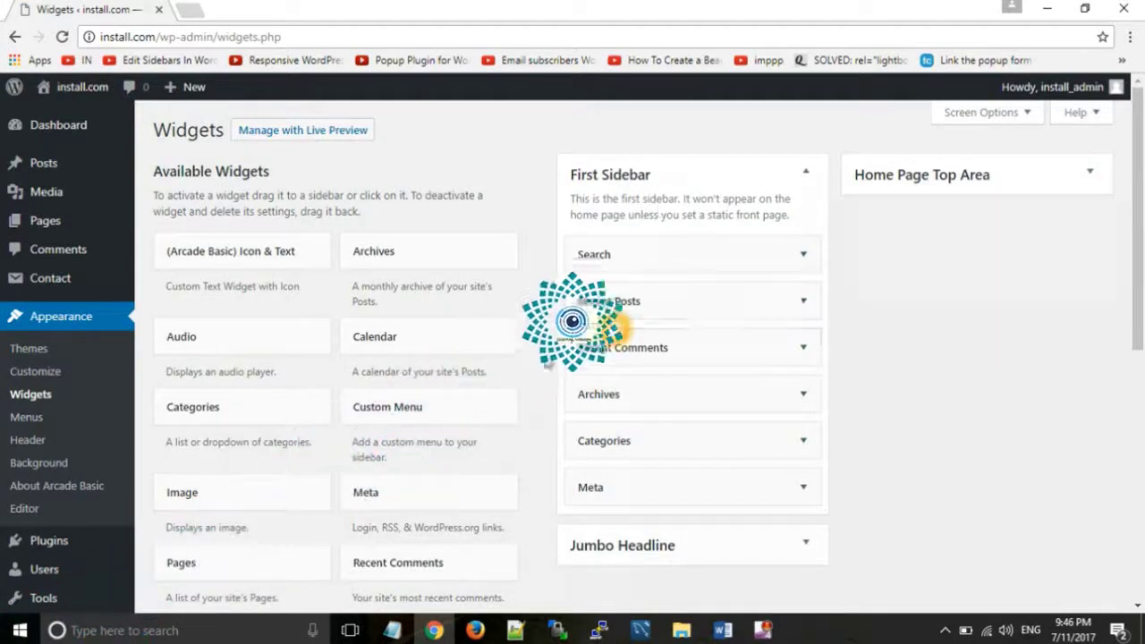
pyautogui.scroll(-5, 534, 365)
pyautogui.click(225, 276)
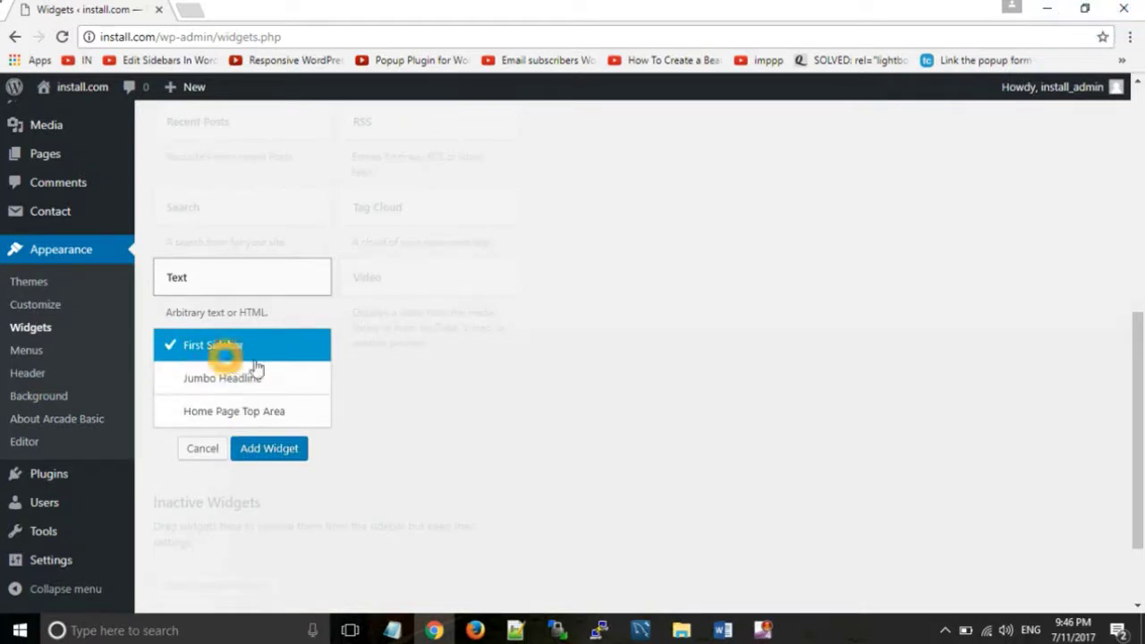
pyautogui.click(268, 449)
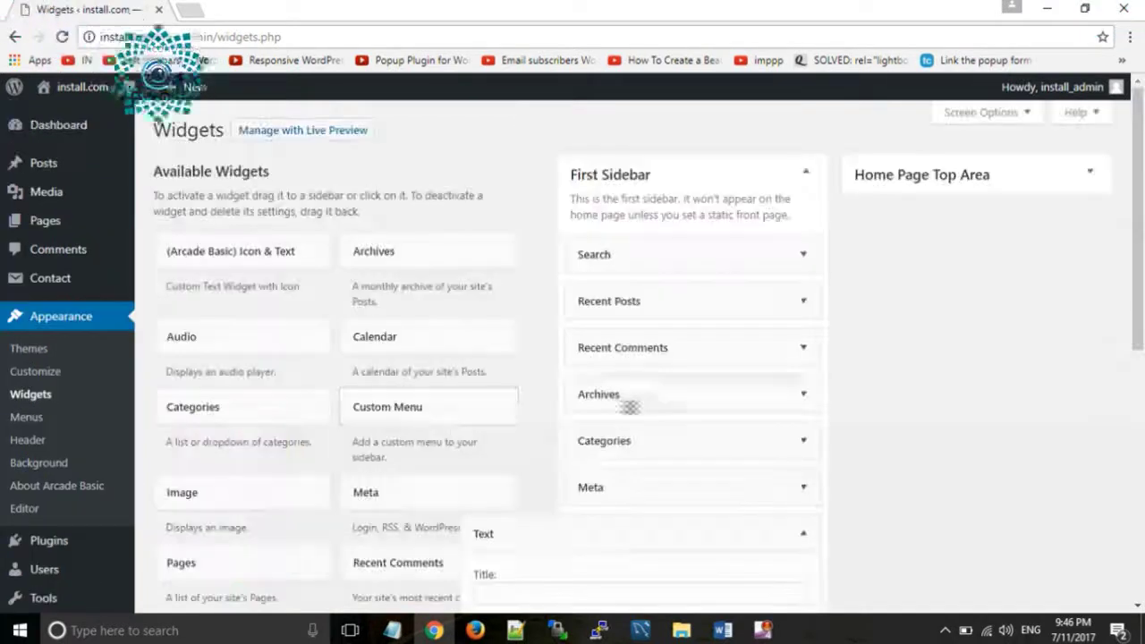
# - Title the new Text widget "Contact Us"
pyautogui.click(542, 588)
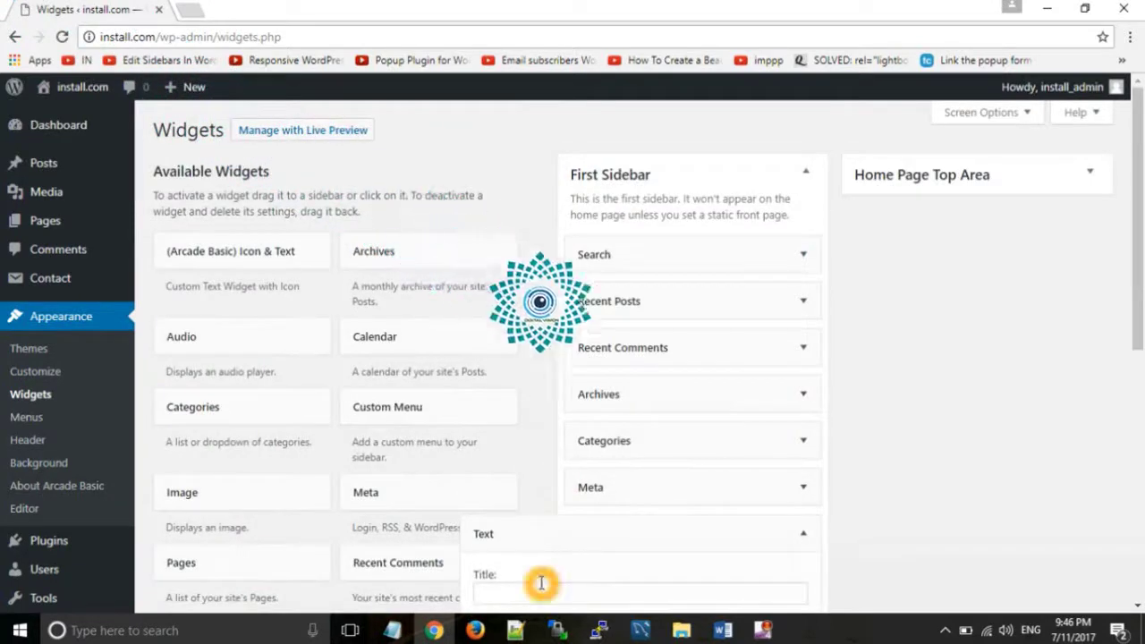
pyautogui.scroll(-1, 549, 572)
pyautogui.click(557, 535)
pyautogui.click(557, 536)
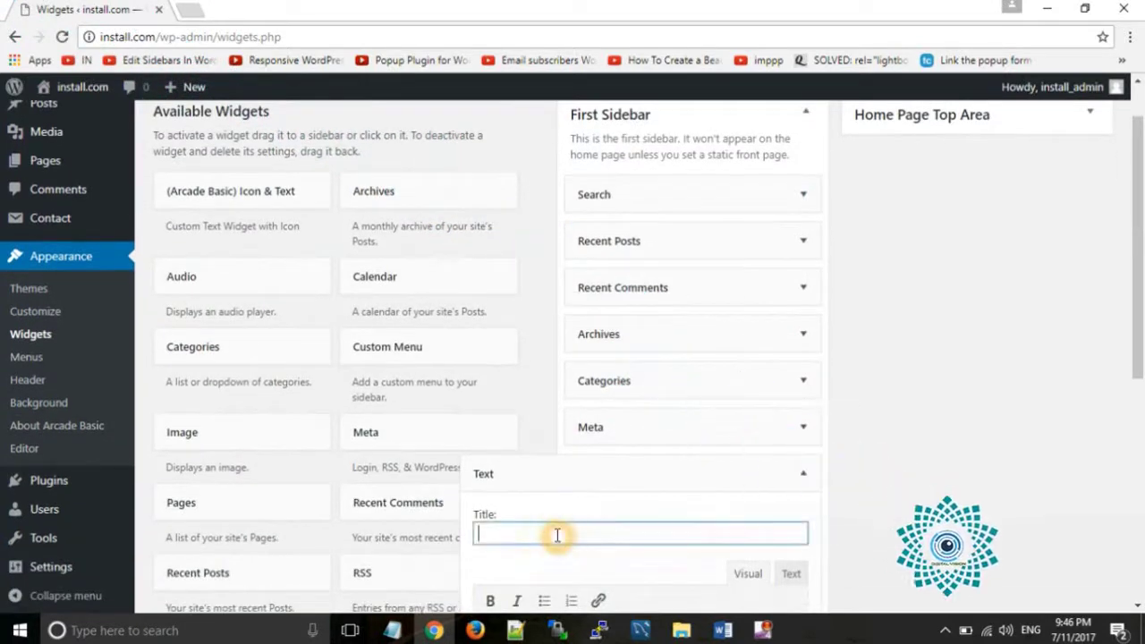
pyautogui.write('Contact Us')
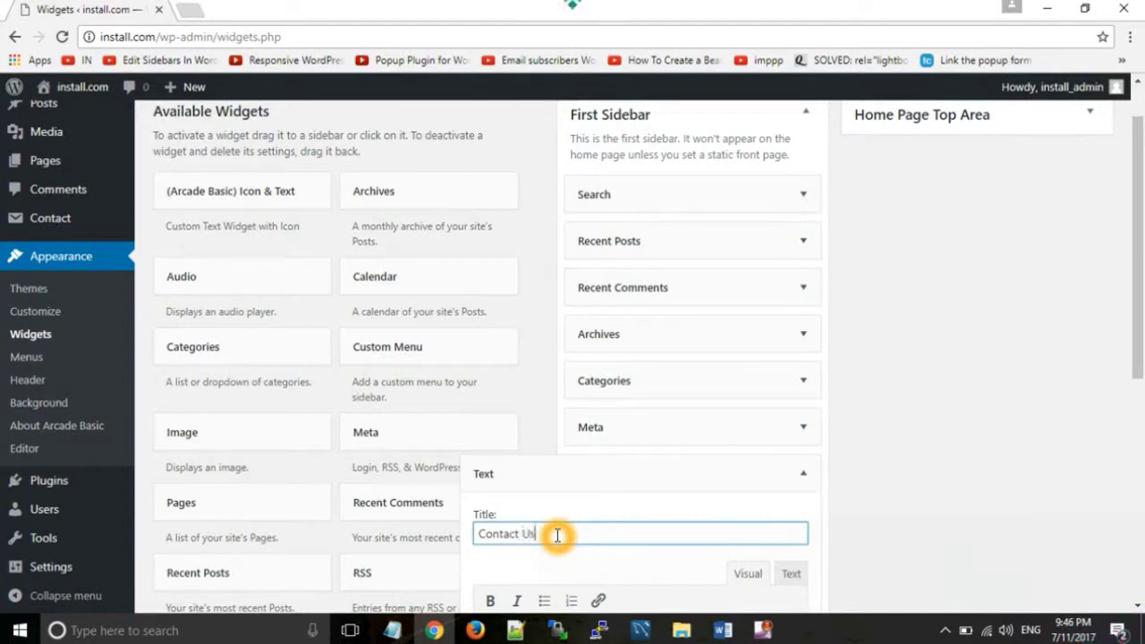
# - Paste the Contact form 1 shortcode into the Text widget's content, save the widget and close it
pyautogui.scroll(-3, 556, 535)
pyautogui.click(582, 424)
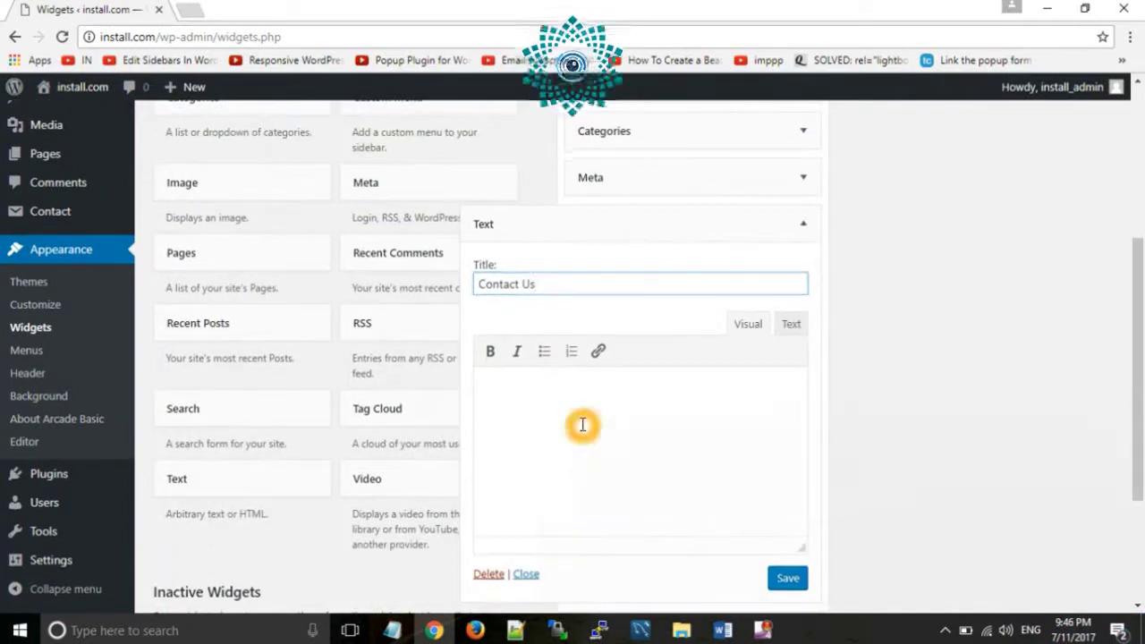
pyautogui.click(760, 327)
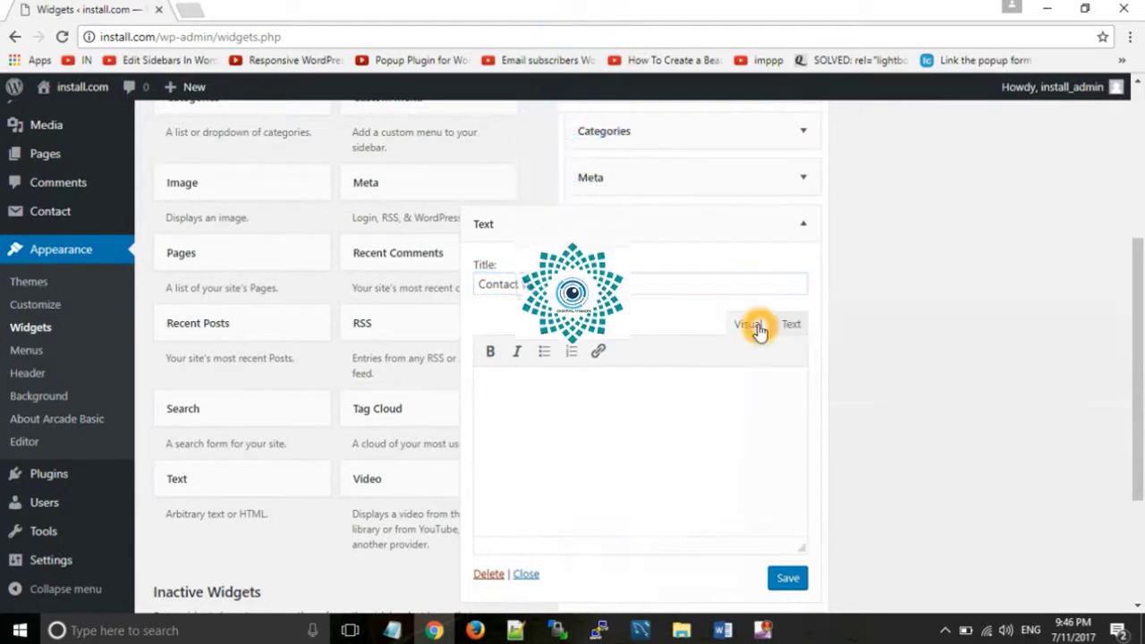
pyautogui.click(519, 387)
pyautogui.click(519, 387)
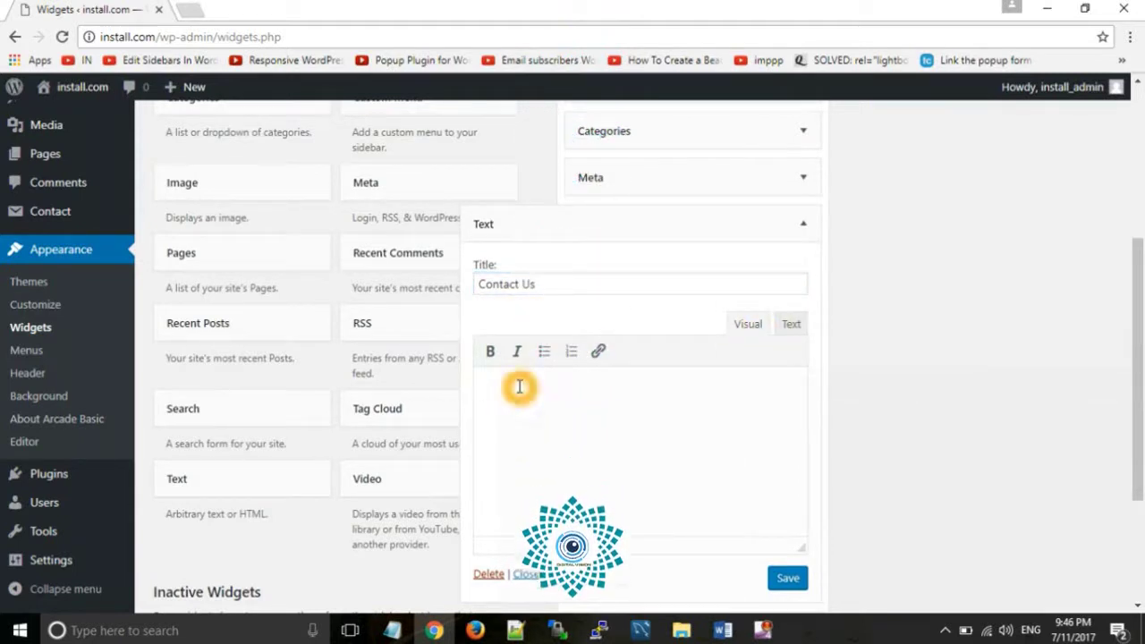
pyautogui.hotkey('ctrl', 'v')
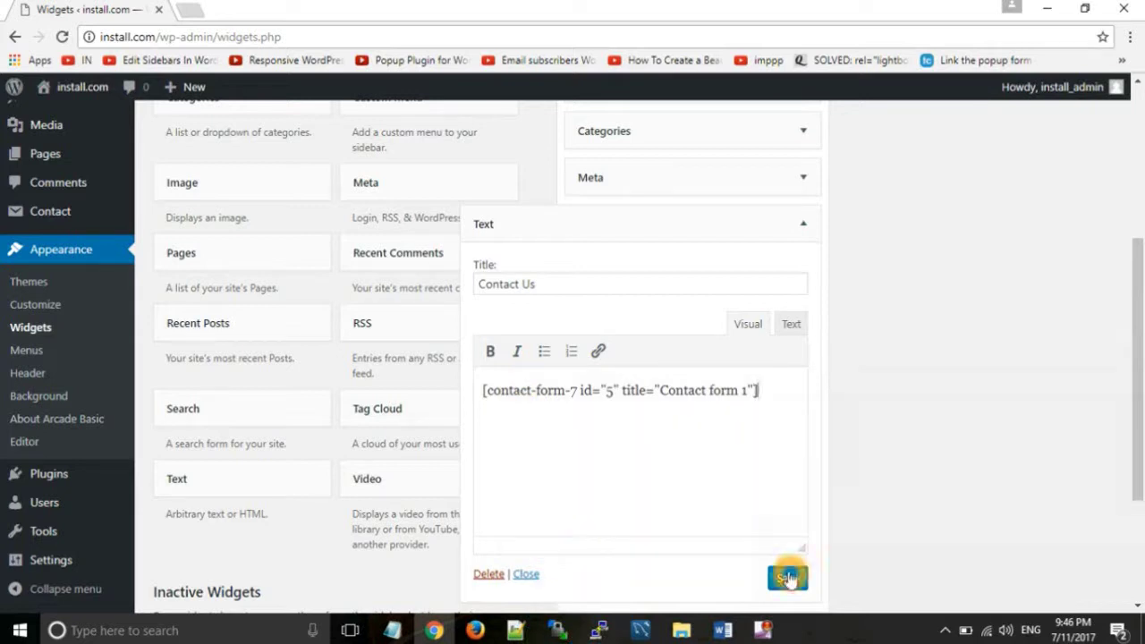
pyautogui.click(528, 574)
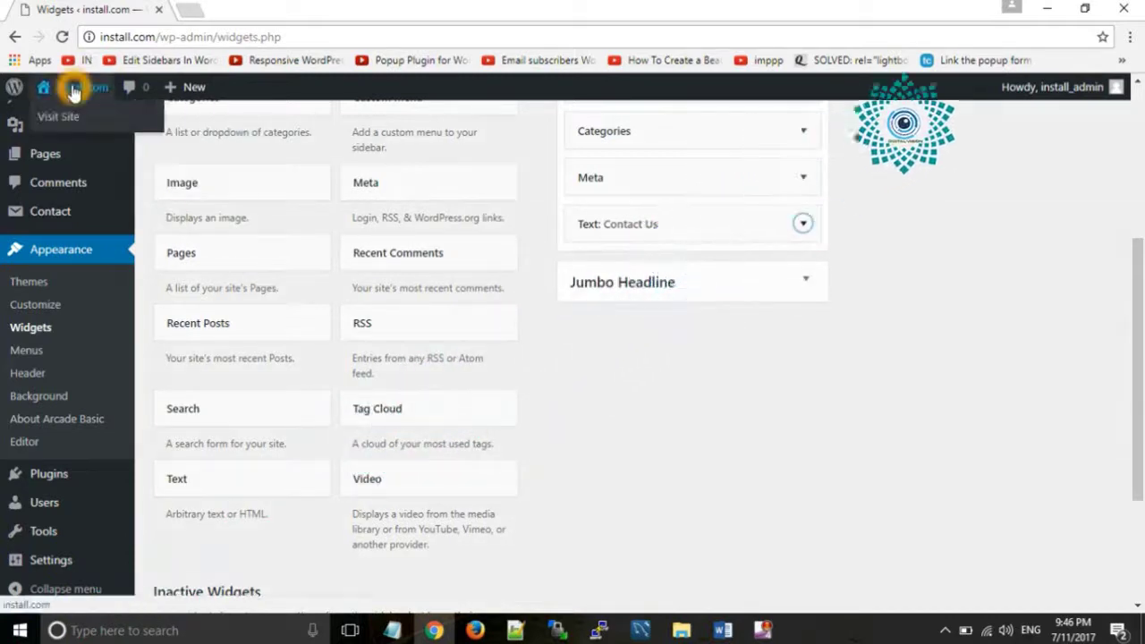
# - Visit the site and examine the Contact Us form in the sidebar, from its name field down to its send option
pyautogui.click(74, 89)
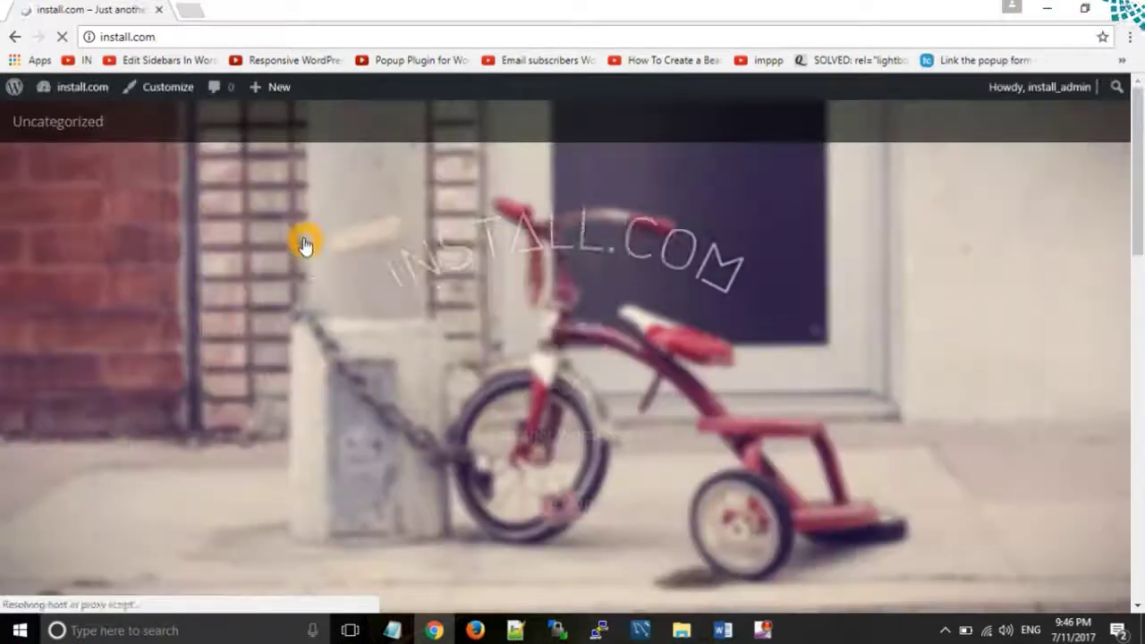
pyautogui.scroll(-5, 303, 244)
pyautogui.scroll(-6, 303, 245)
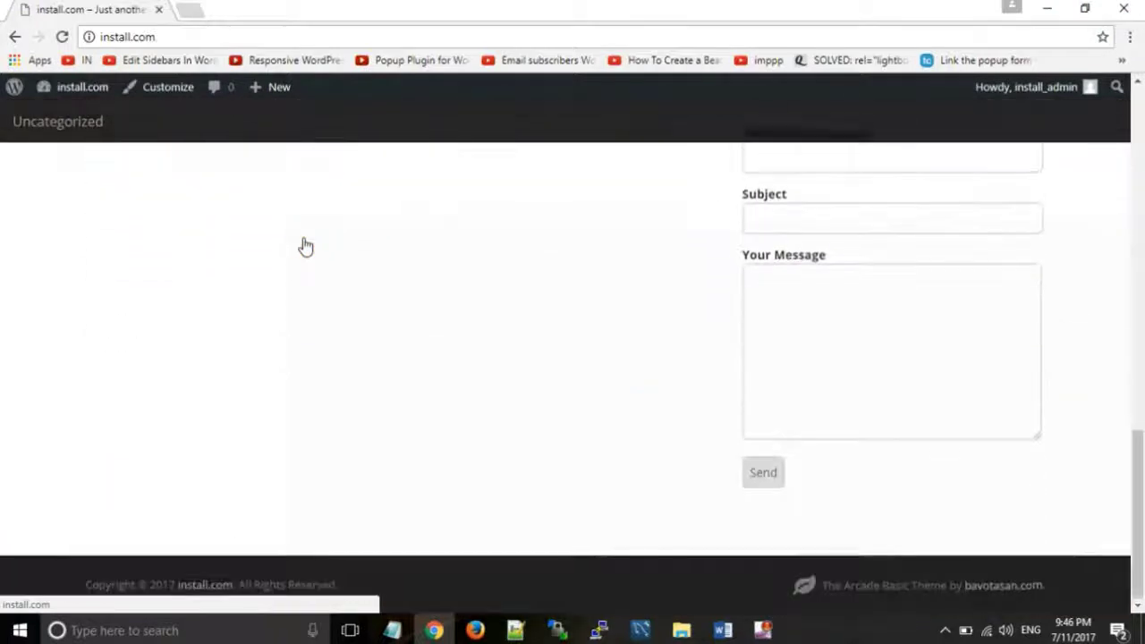
pyautogui.scroll(3, 859, 293)
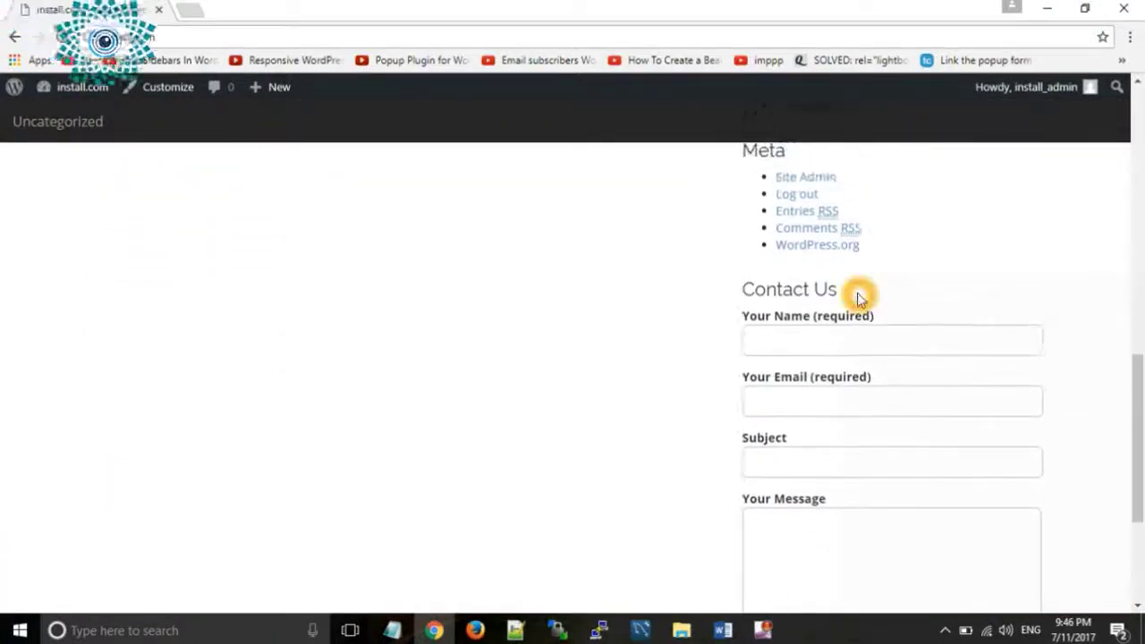
pyautogui.scroll(-1, 859, 294)
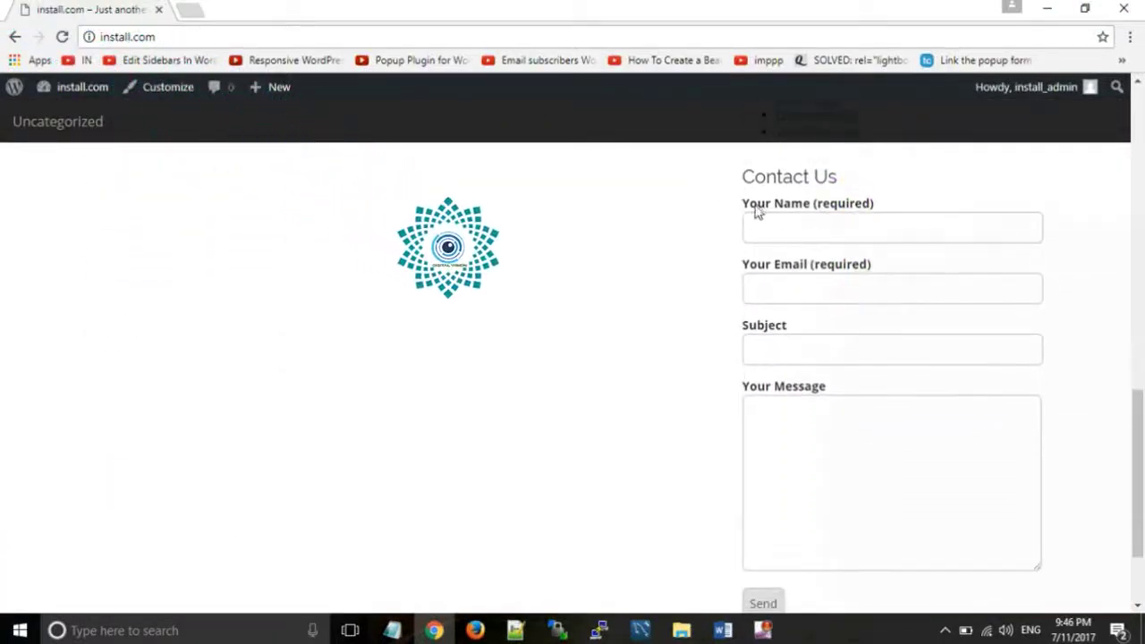
pyautogui.click(818, 412)
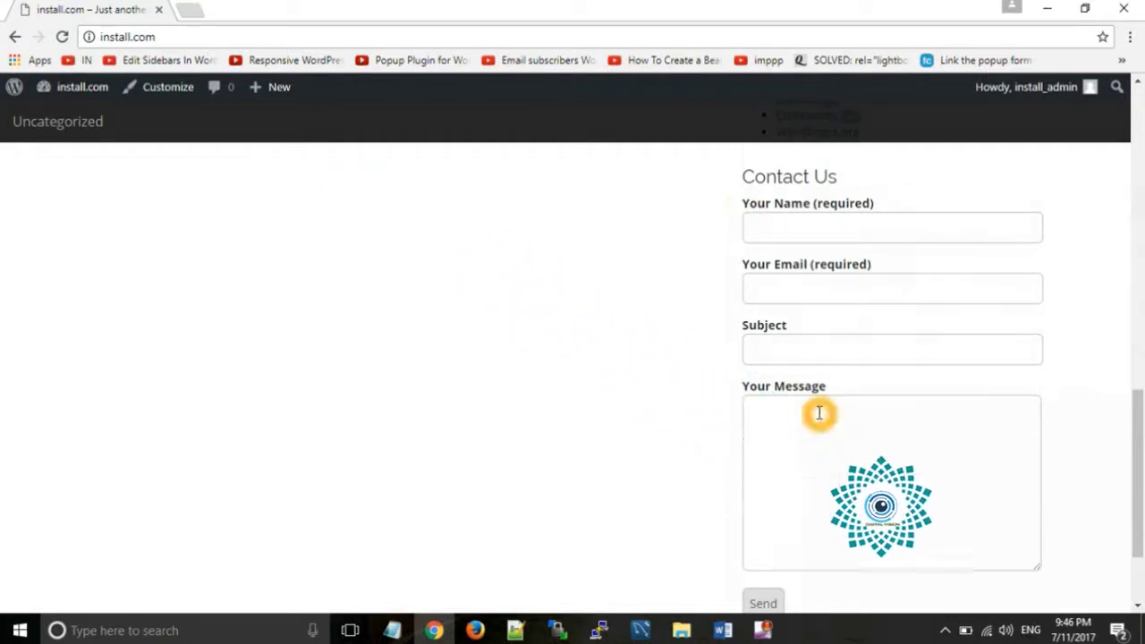
pyautogui.scroll(-2, 819, 413)
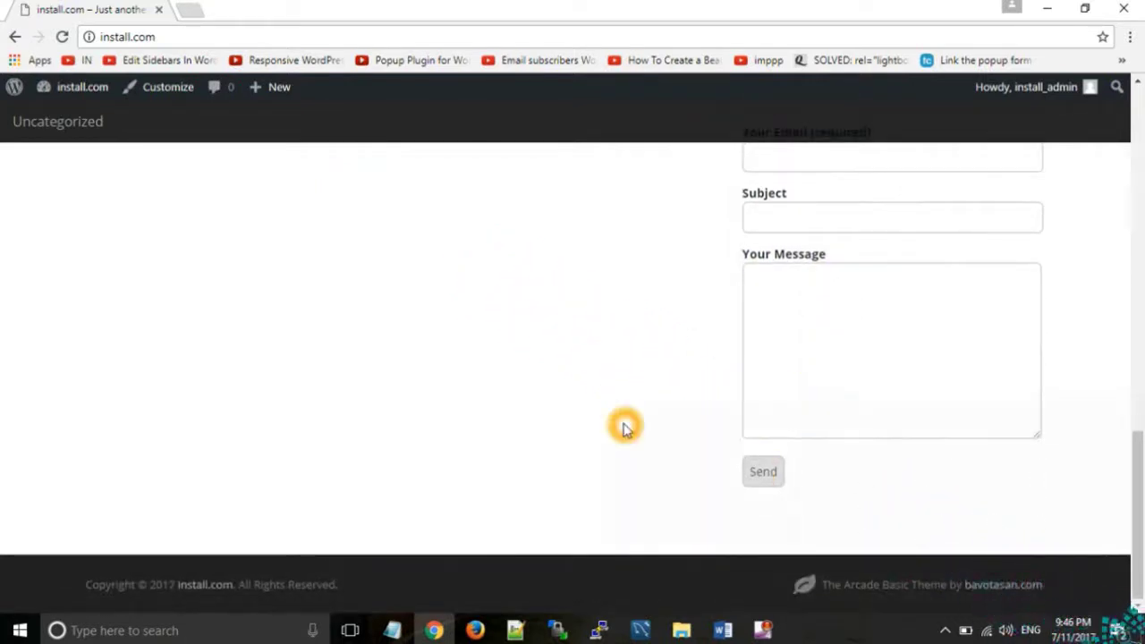
pyautogui.scroll(1, 626, 416)
pyautogui.scroll(-1, 626, 414)
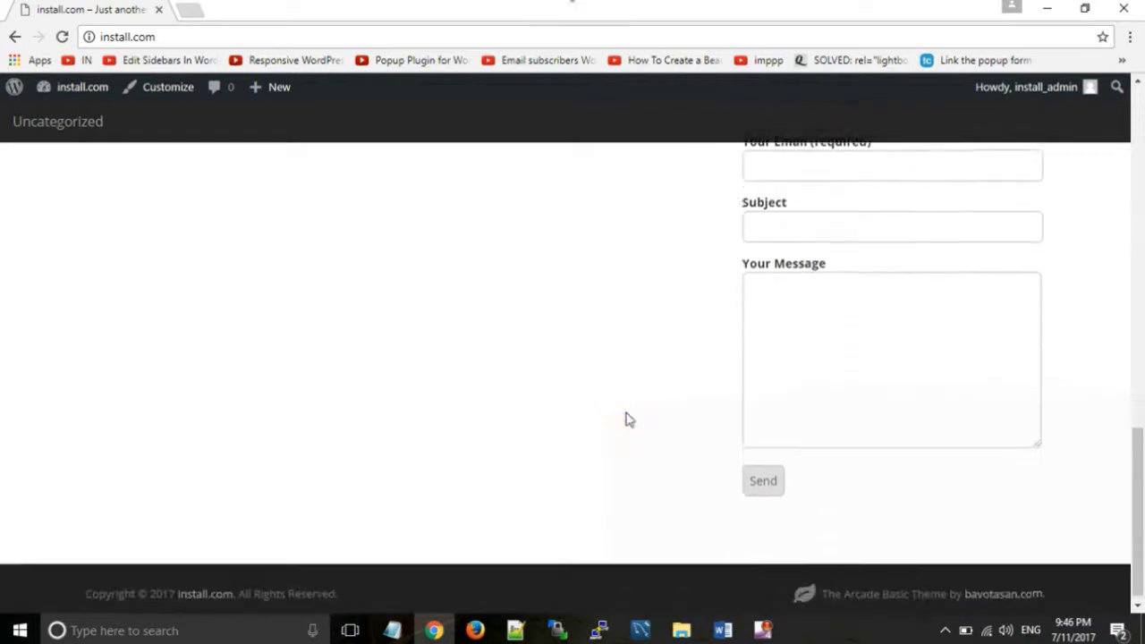
pyautogui.scroll(2, 627, 414)
pyautogui.scroll(-1, 627, 414)
pyautogui.scroll(-1, 626, 413)
pyautogui.click(266, 274)
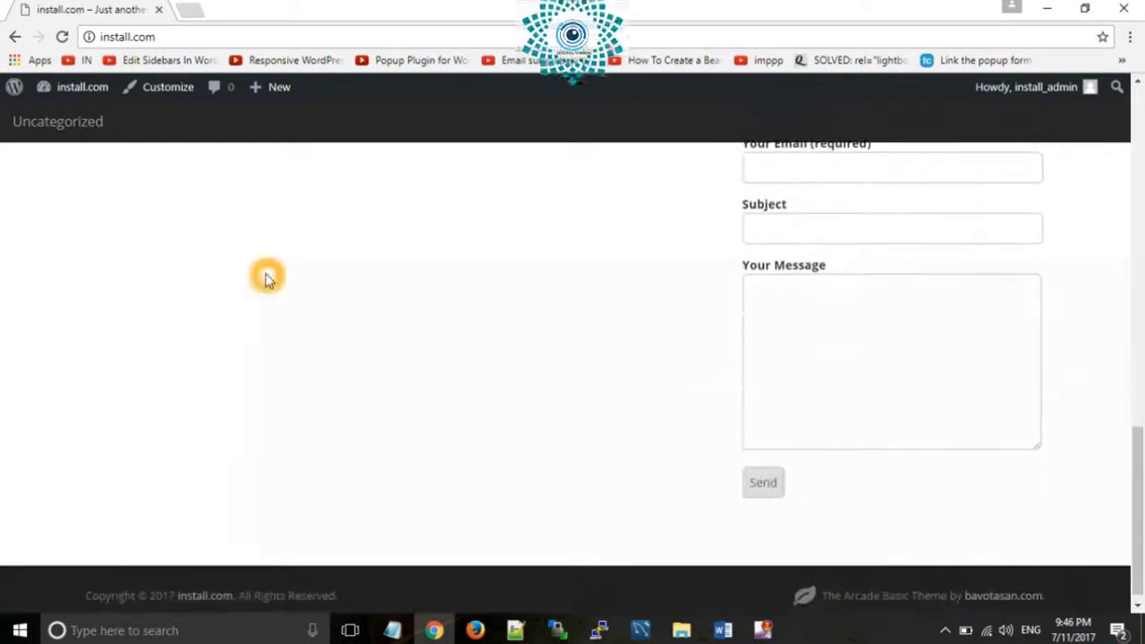
# - Return to the site's dashboard and open the upload form for adding a new plugin
pyautogui.click(74, 92)
pyautogui.click(74, 90)
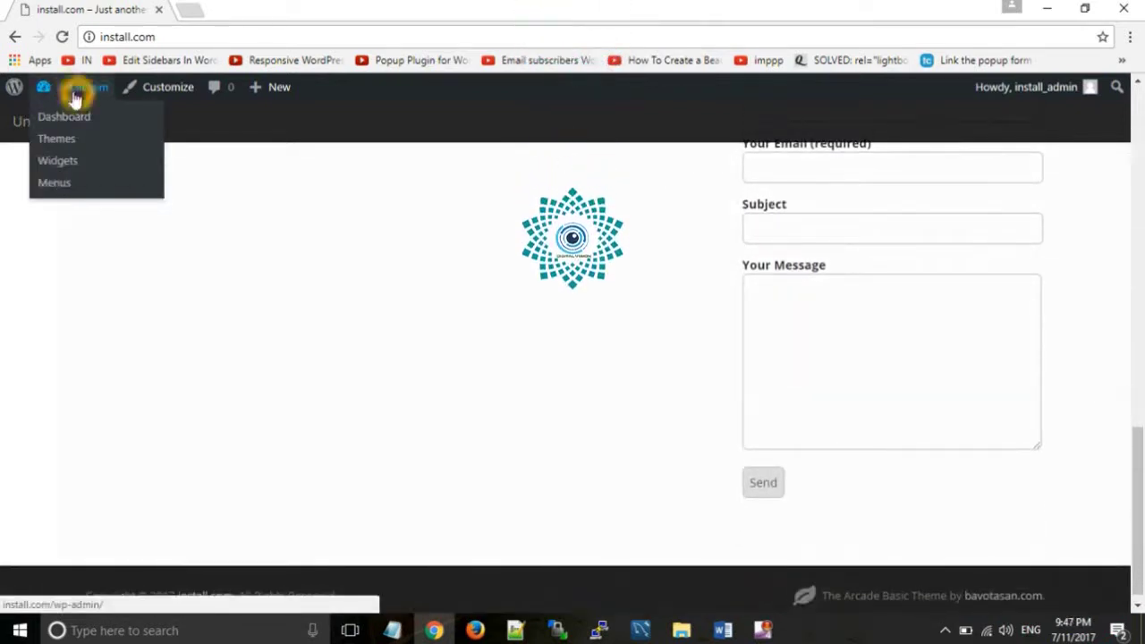
pyautogui.click(79, 135)
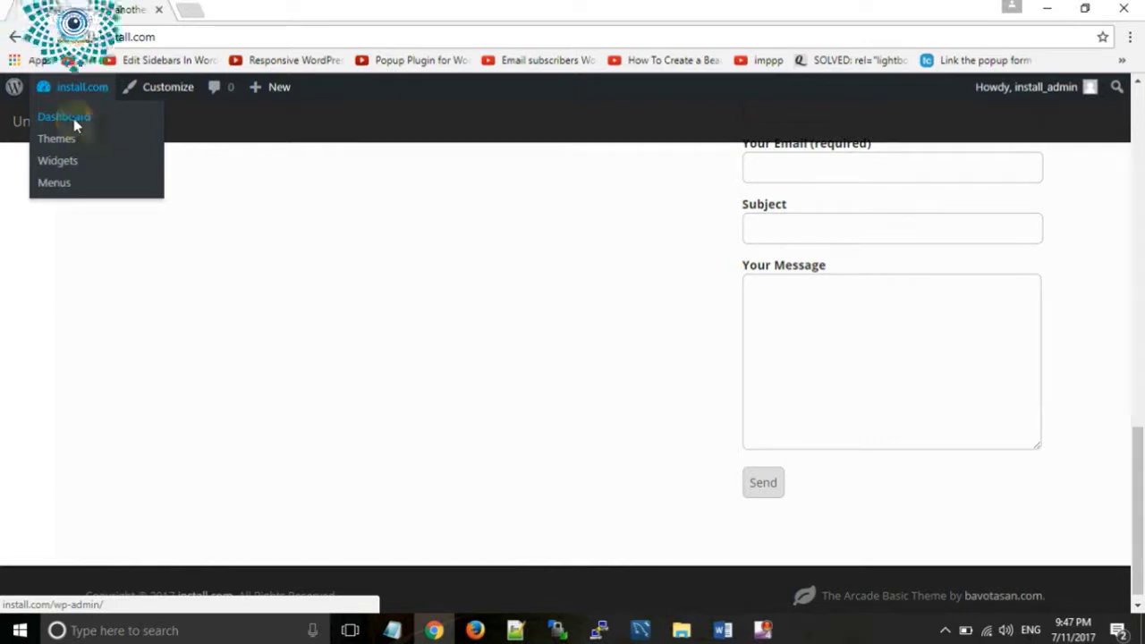
pyautogui.click(74, 126)
pyautogui.click(54, 389)
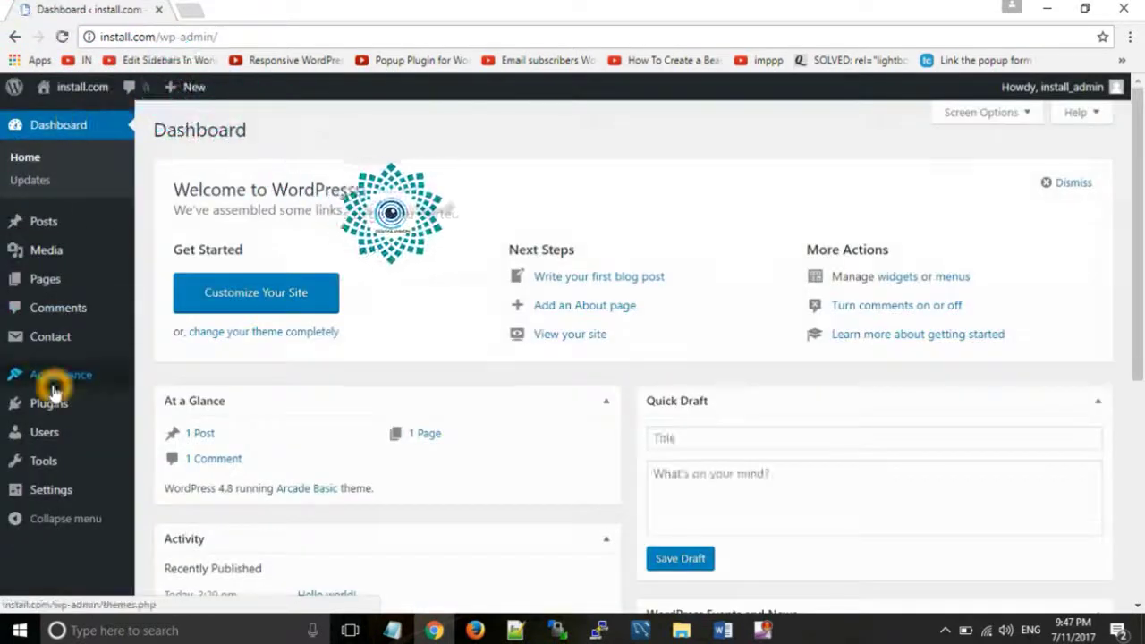
pyautogui.click(56, 404)
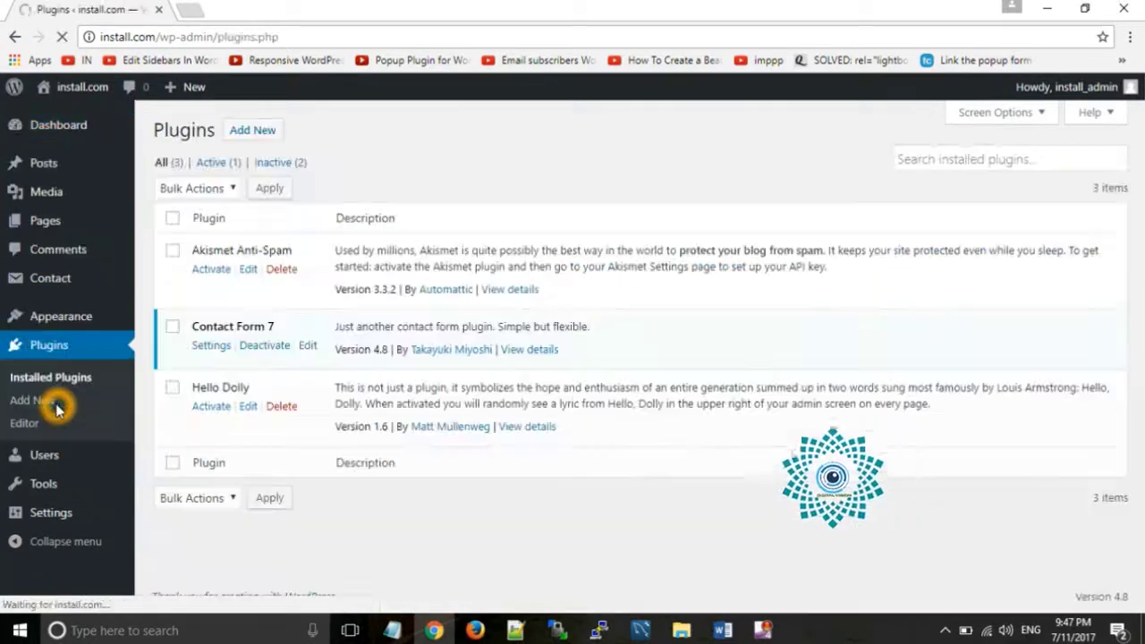
pyautogui.click(251, 131)
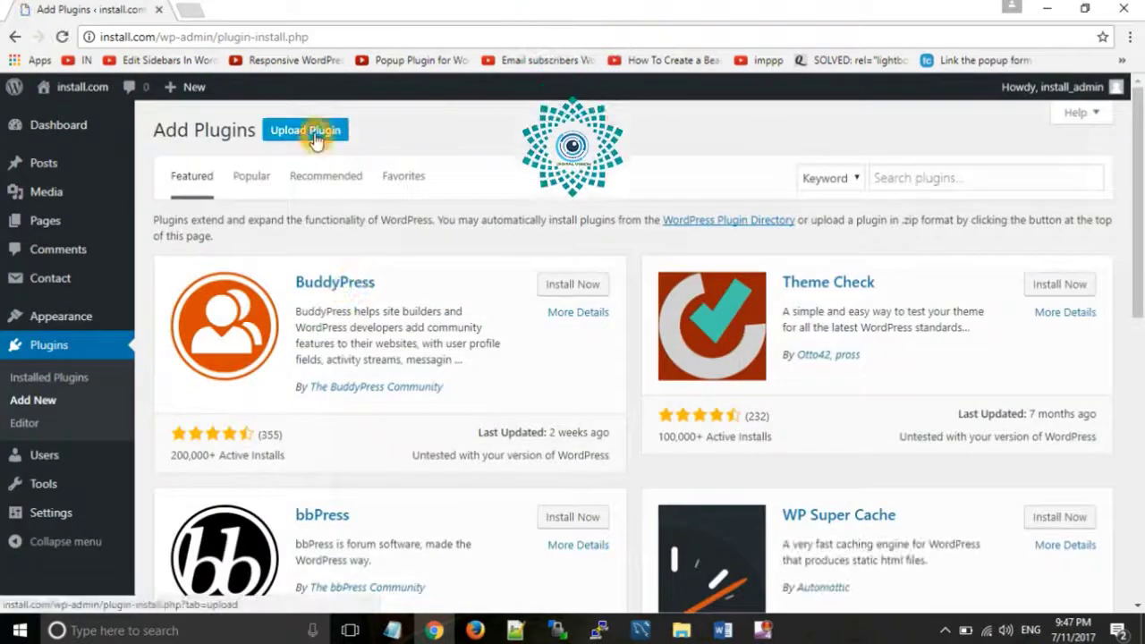
pyautogui.click(315, 140)
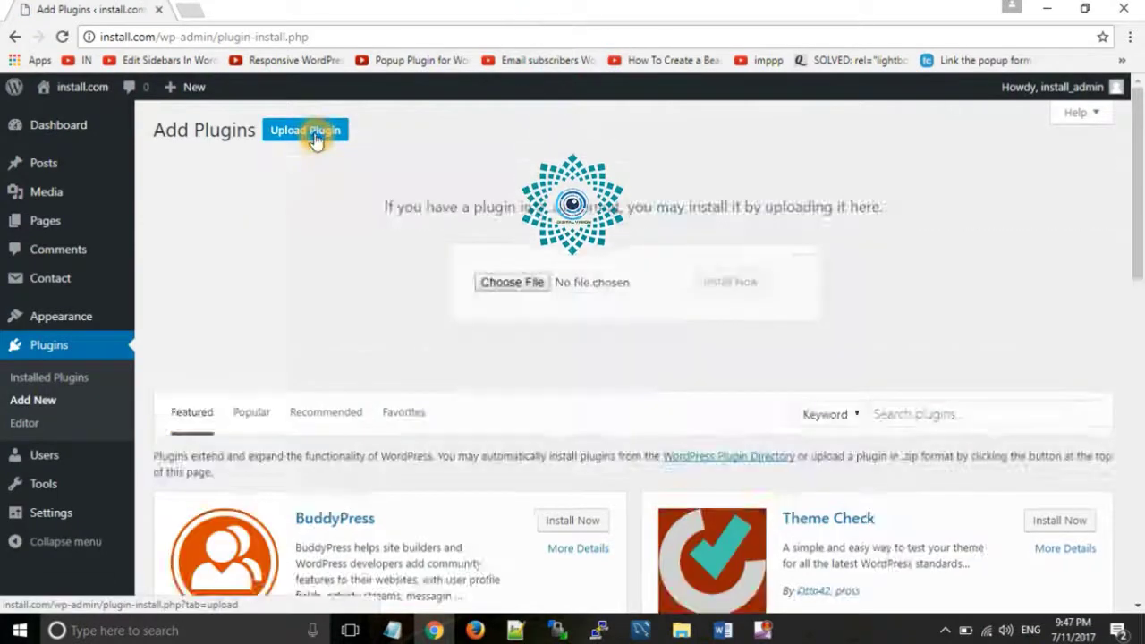
# - Install the plugin from tinymce-advanced.4.6.3.zip in the Plugins folder of Downloads and activate it
pyautogui.click(512, 283)
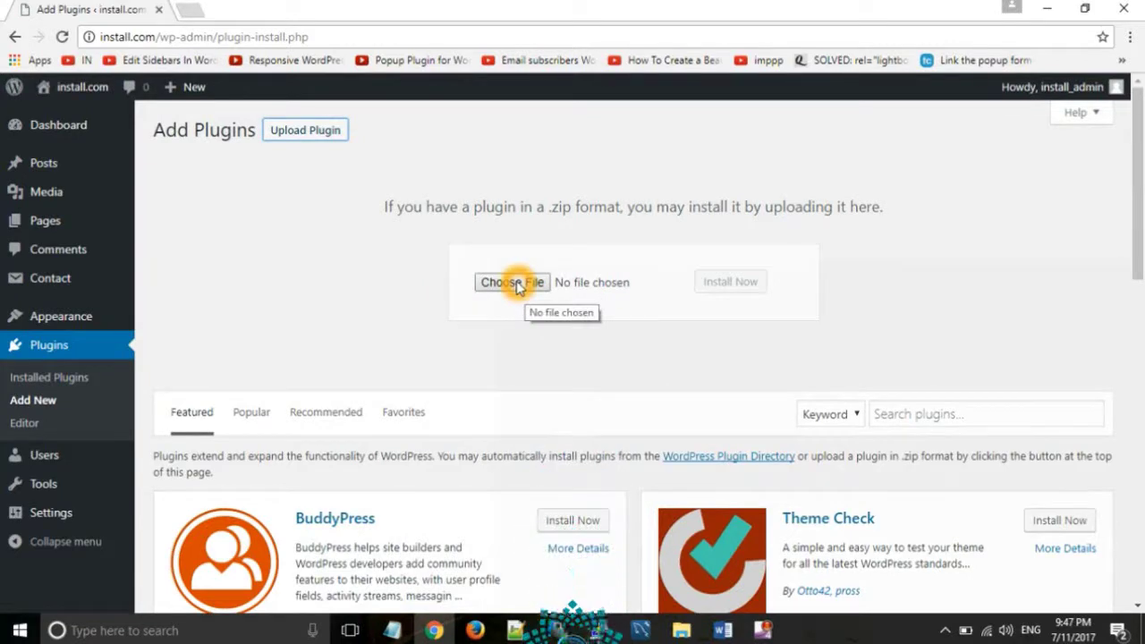
pyautogui.click(513, 283)
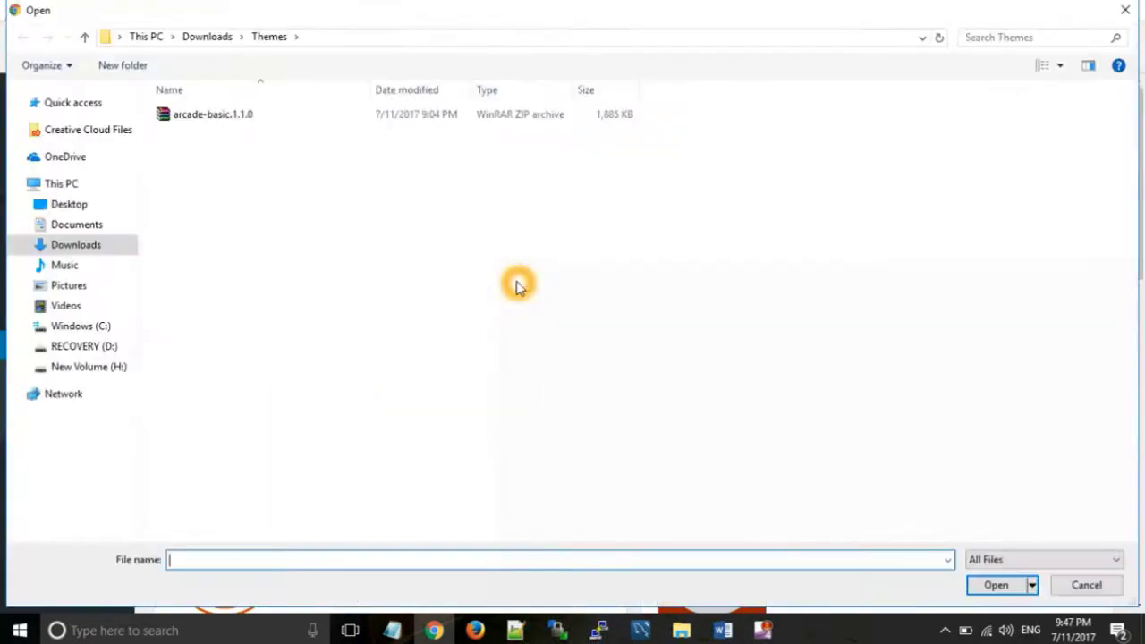
pyautogui.click(200, 40)
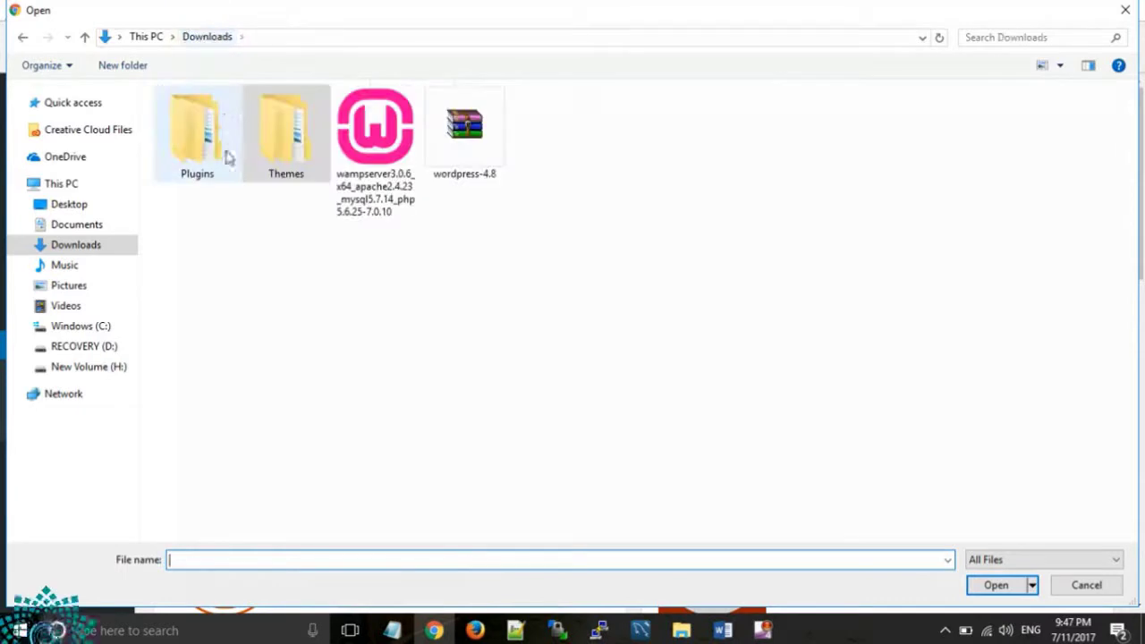
pyautogui.doubleClick(223, 159)
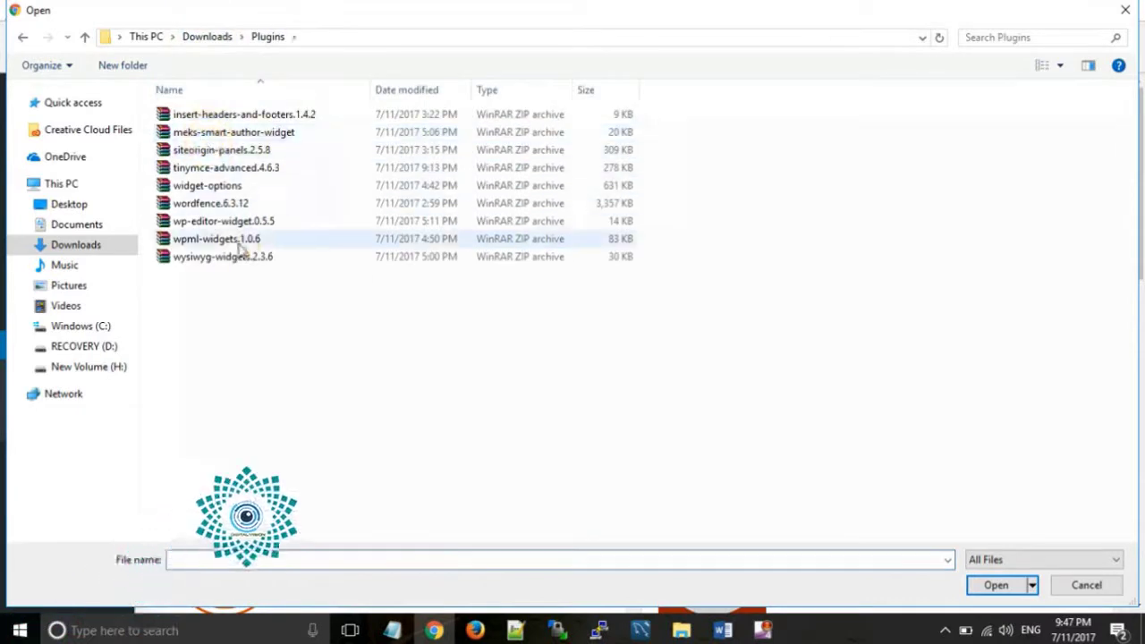
pyautogui.click(240, 188)
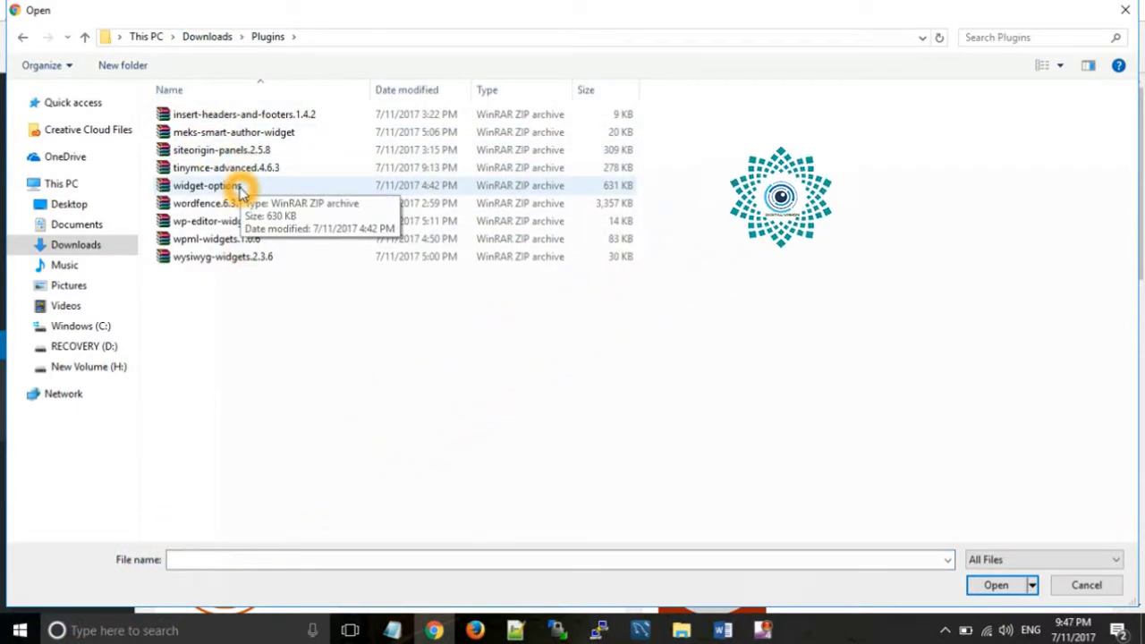
pyautogui.click(251, 173)
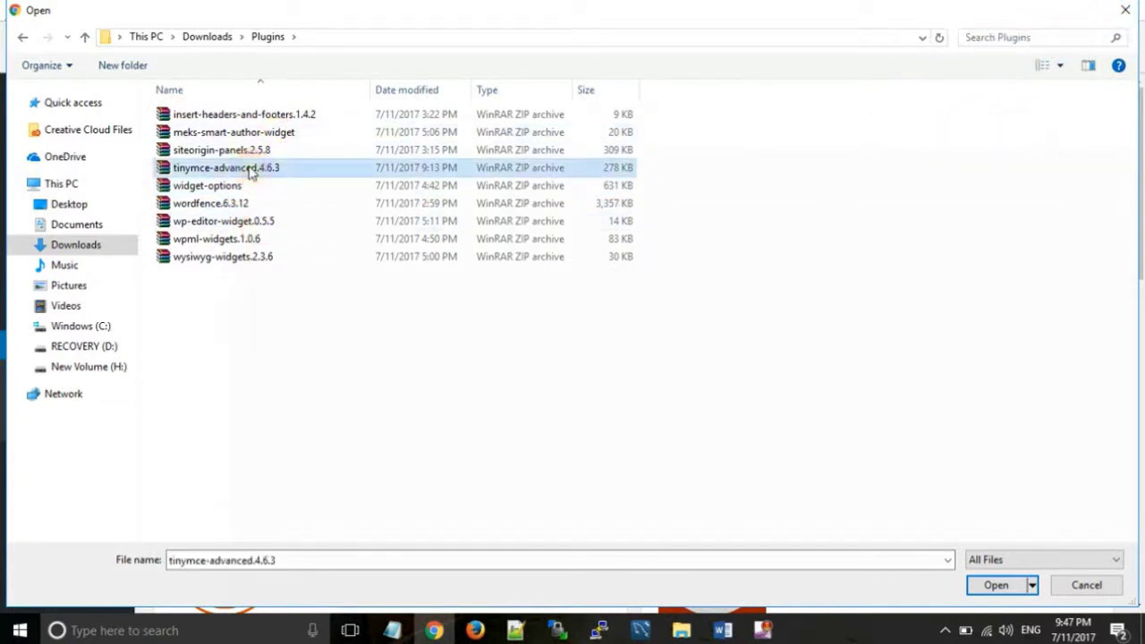
pyautogui.click(993, 585)
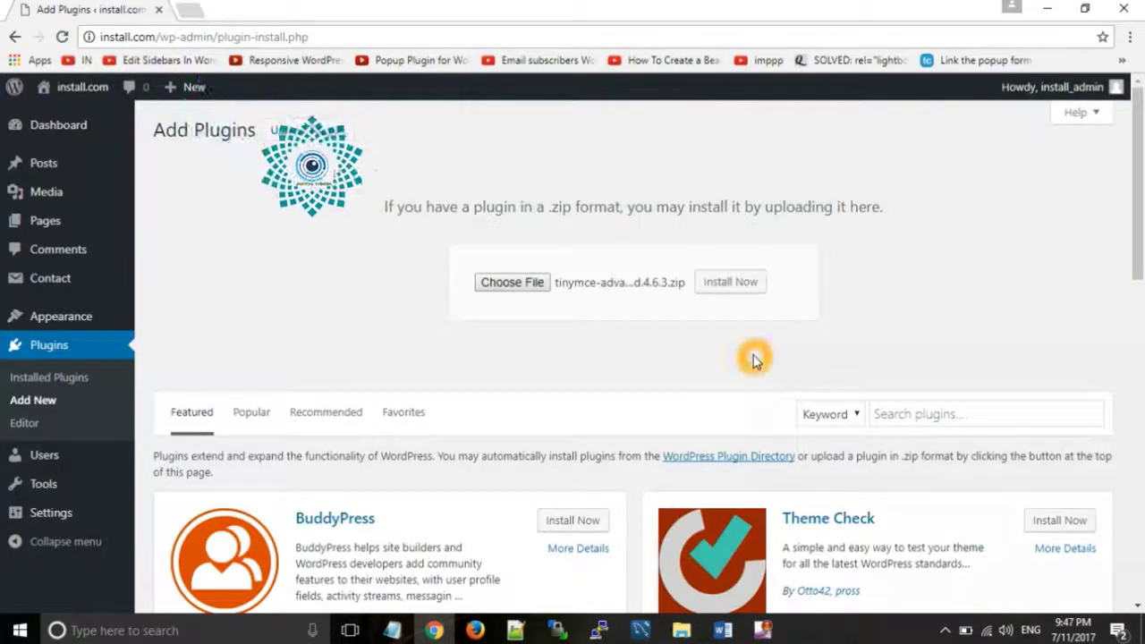
pyautogui.click(732, 285)
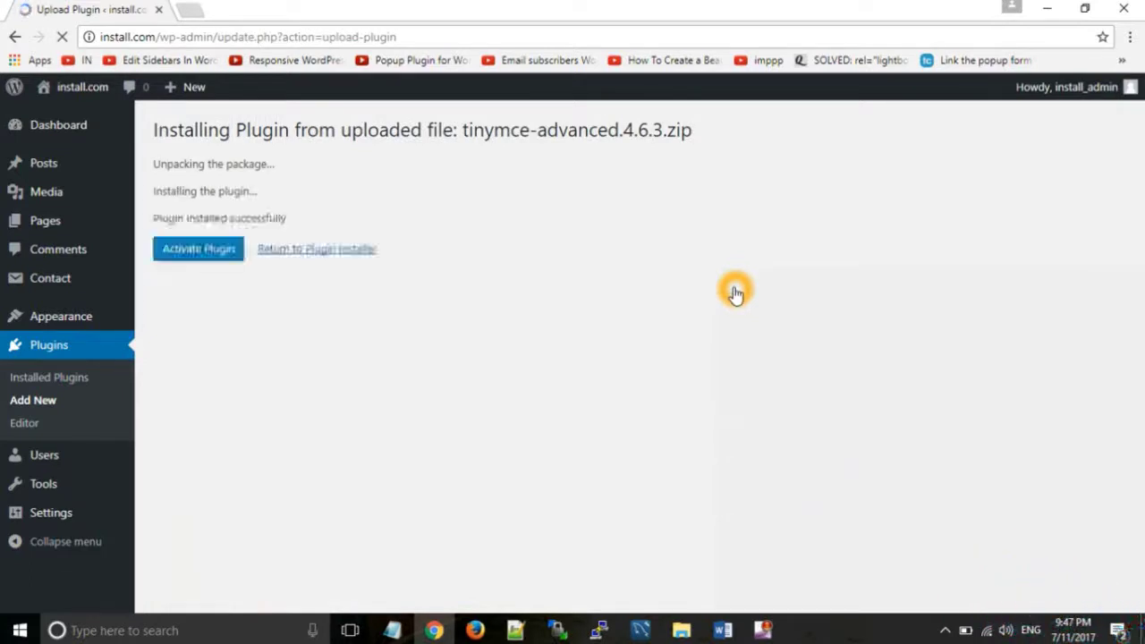
pyautogui.click(199, 248)
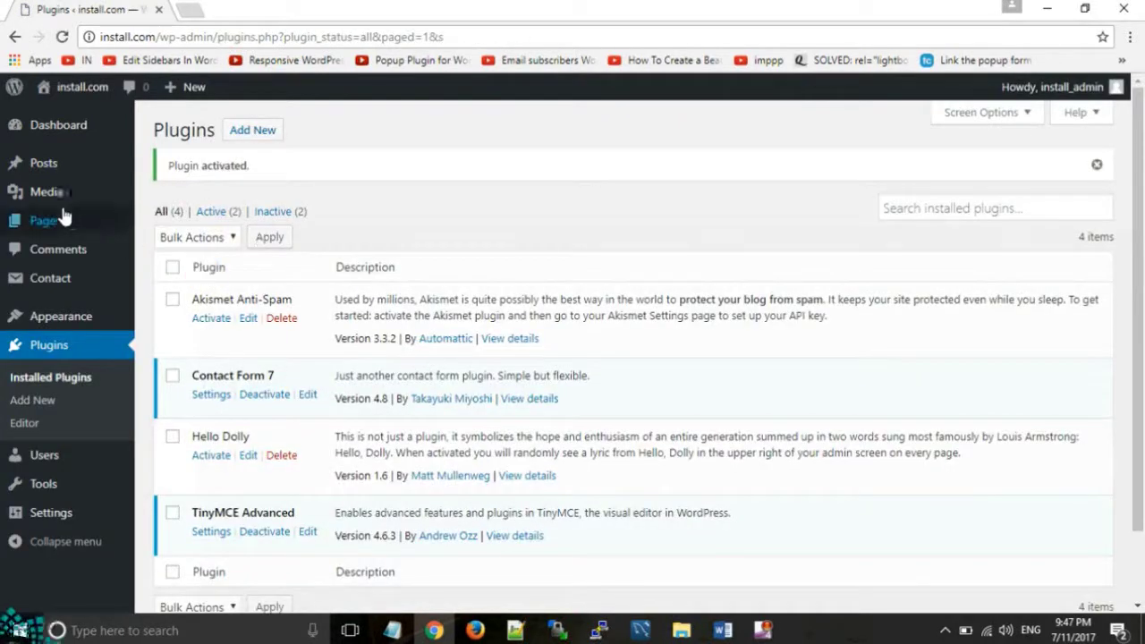
# - Open the list of posts, view the Hello world! post on the site in a new tab, and return to the list
pyautogui.moveTo(46, 221)
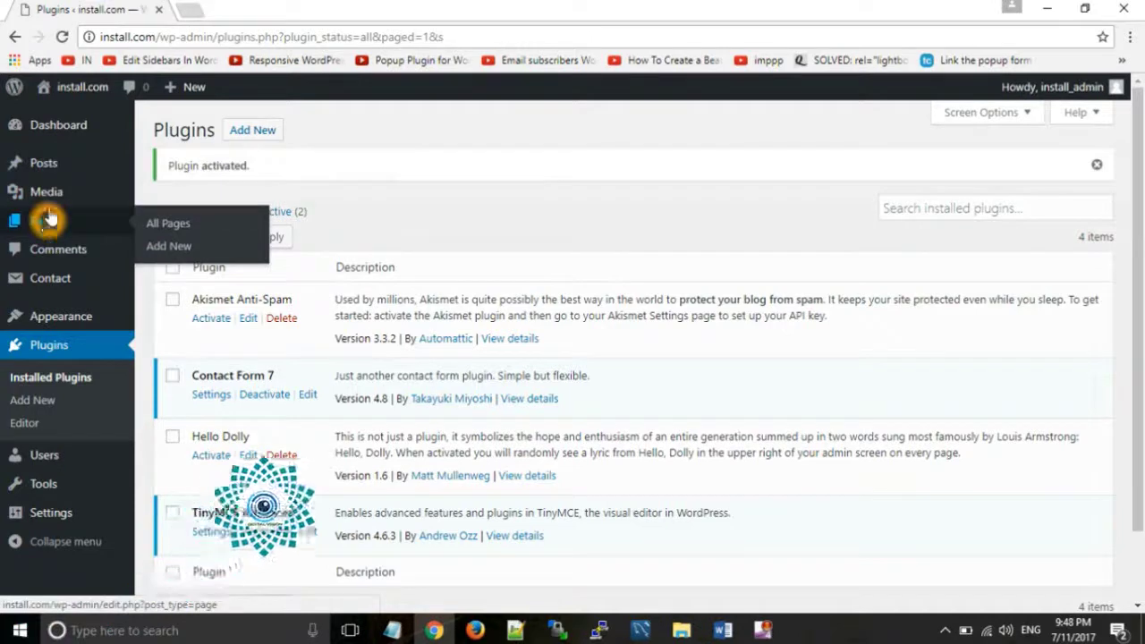
pyautogui.click(51, 169)
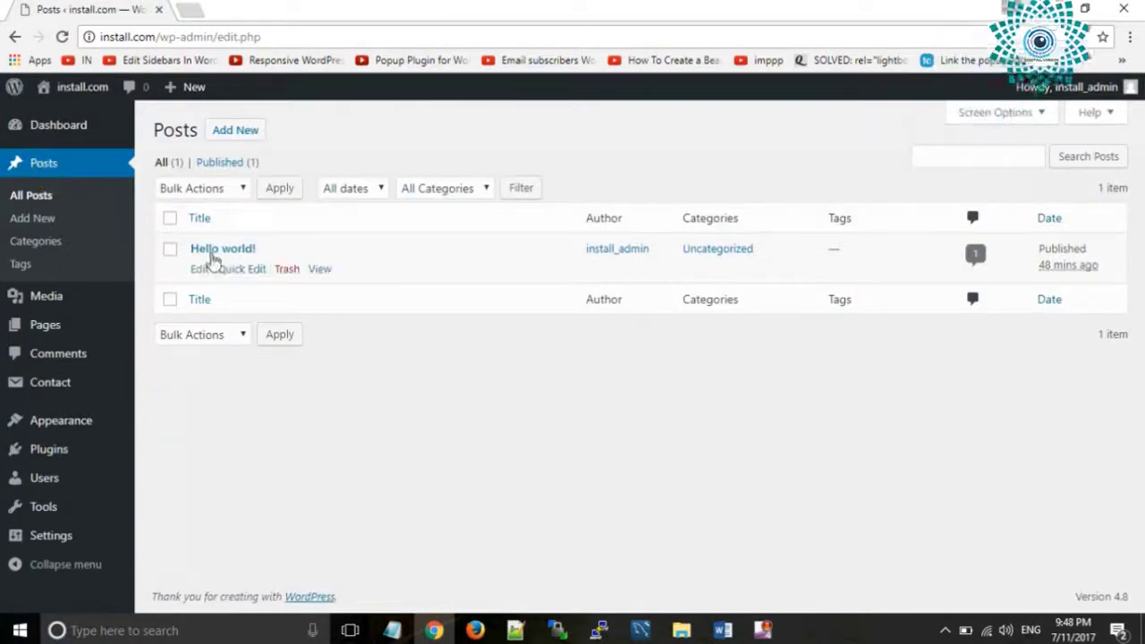
pyautogui.rightClick(83, 86)
pyautogui.click(128, 99)
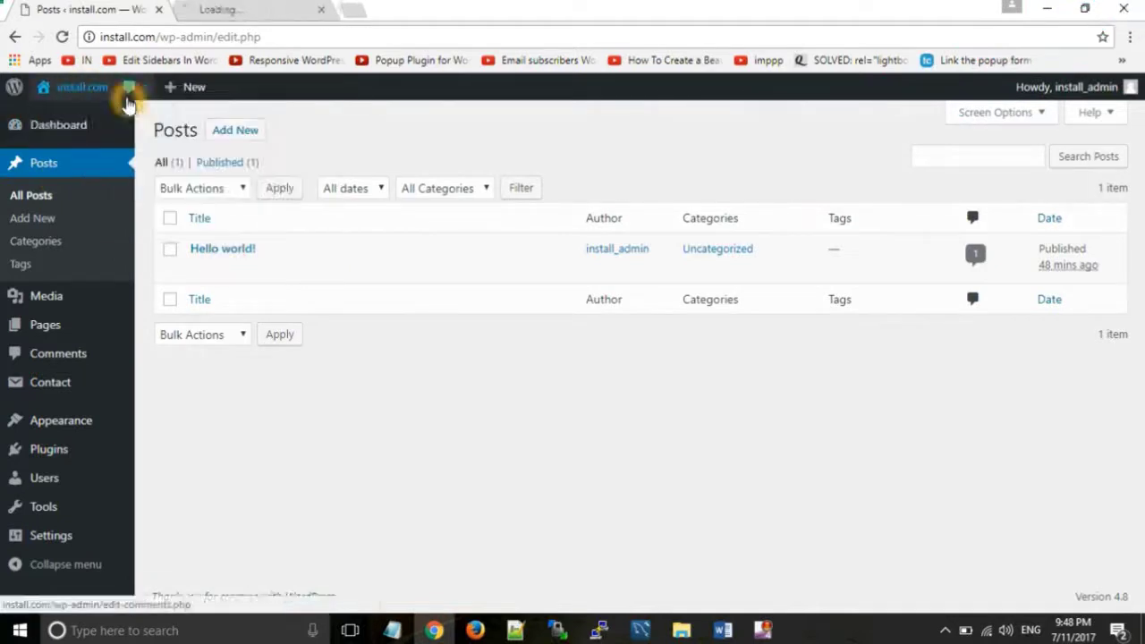
pyautogui.click(215, 9)
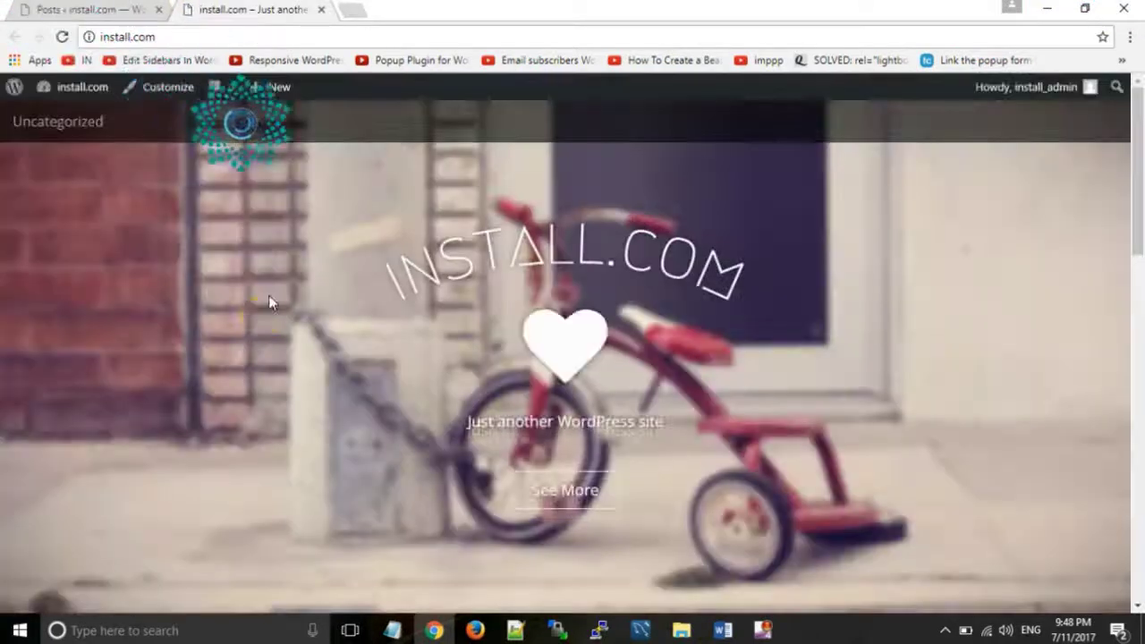
pyautogui.scroll(-4, 269, 303)
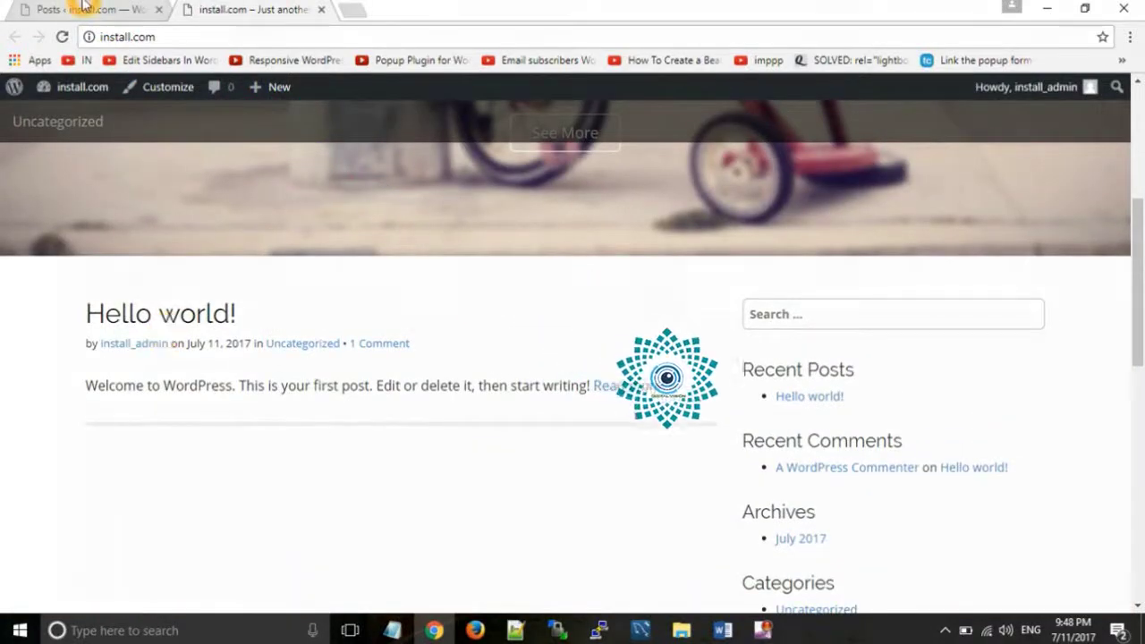
pyautogui.click(82, 7)
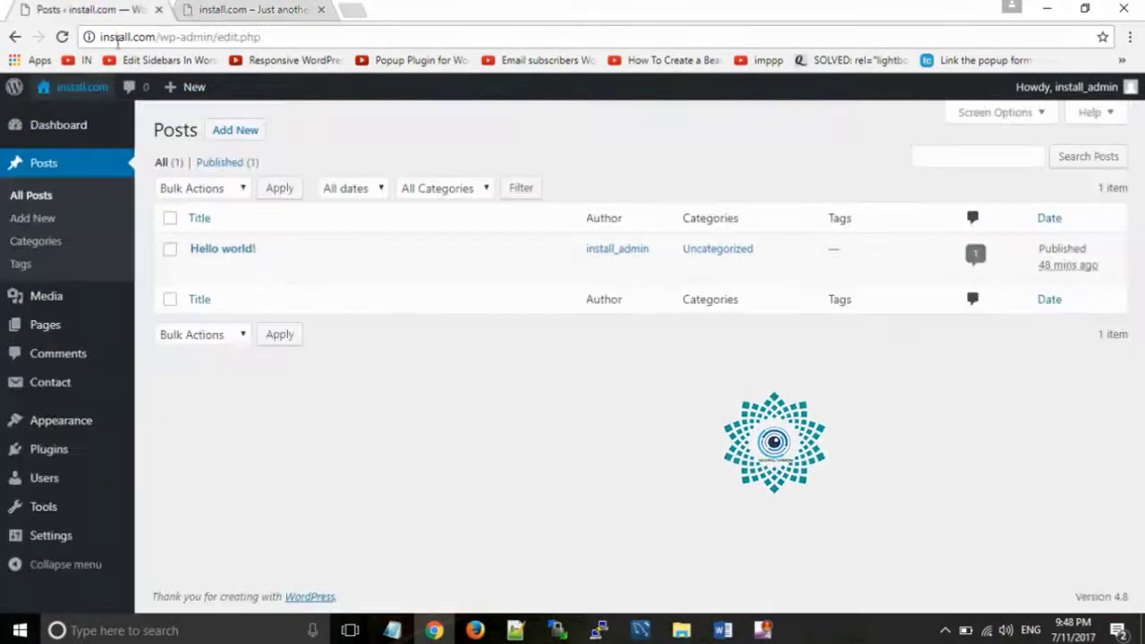
# - Open the Hello world! post for editing and make the words "Welcome to WordPress" bold
pyautogui.click(228, 251)
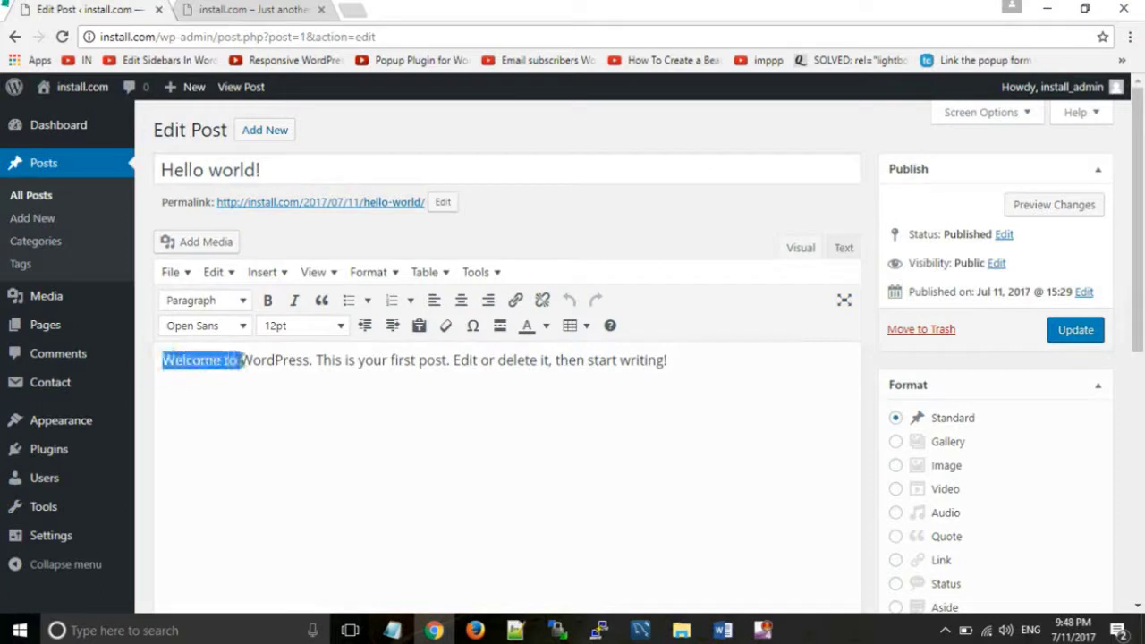
pyautogui.moveTo(304, 345); pyautogui.dragTo(308, 347)
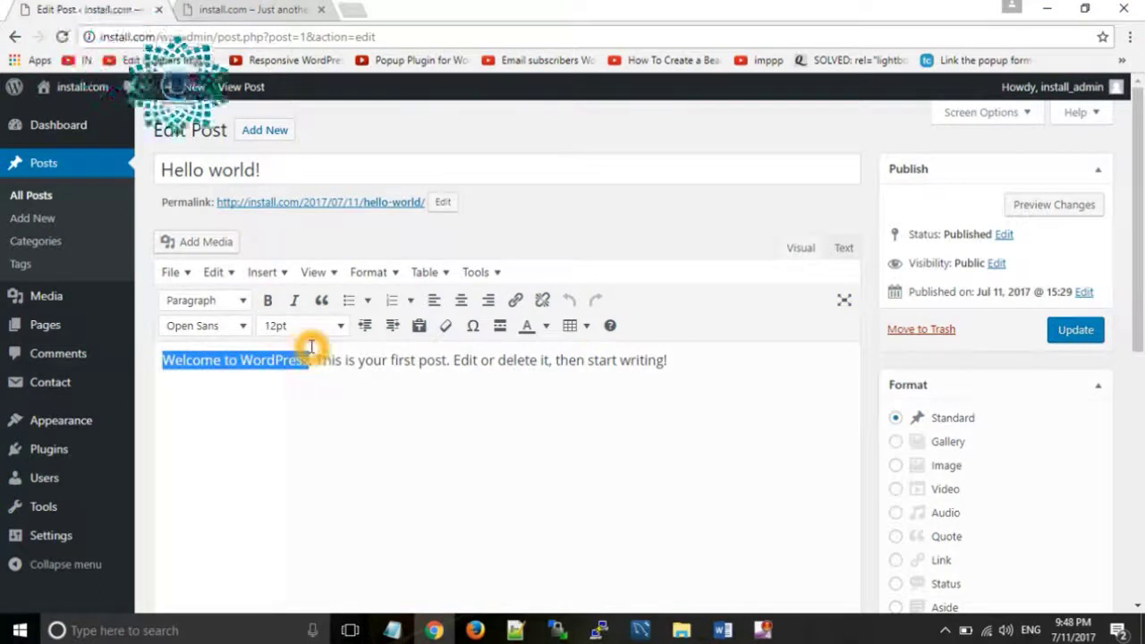
pyautogui.click(267, 301)
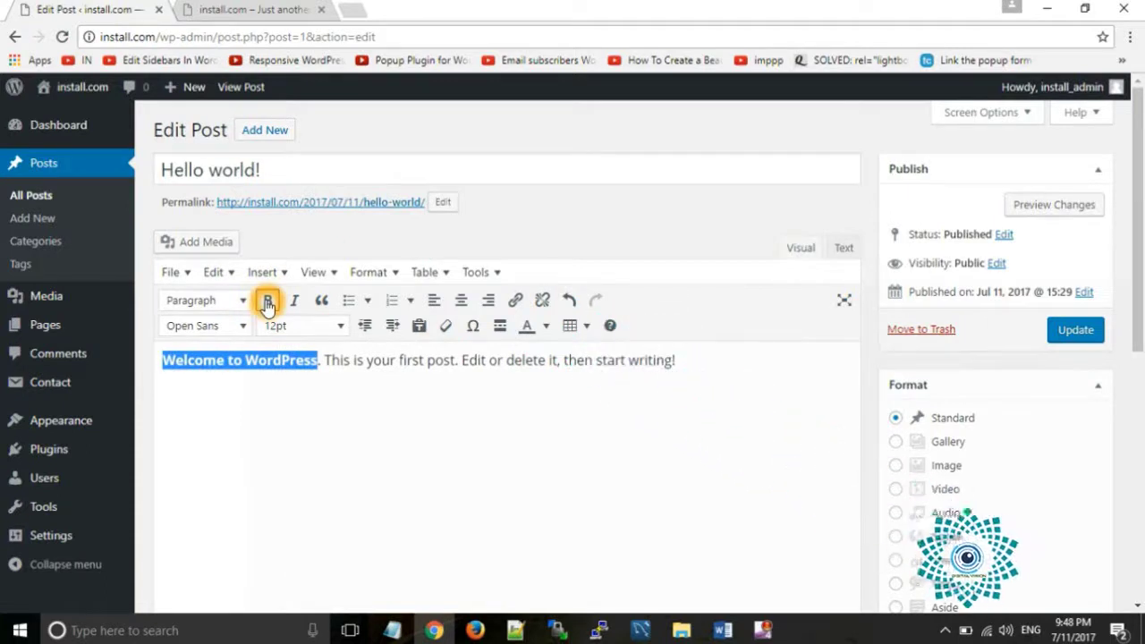
pyautogui.click(506, 305)
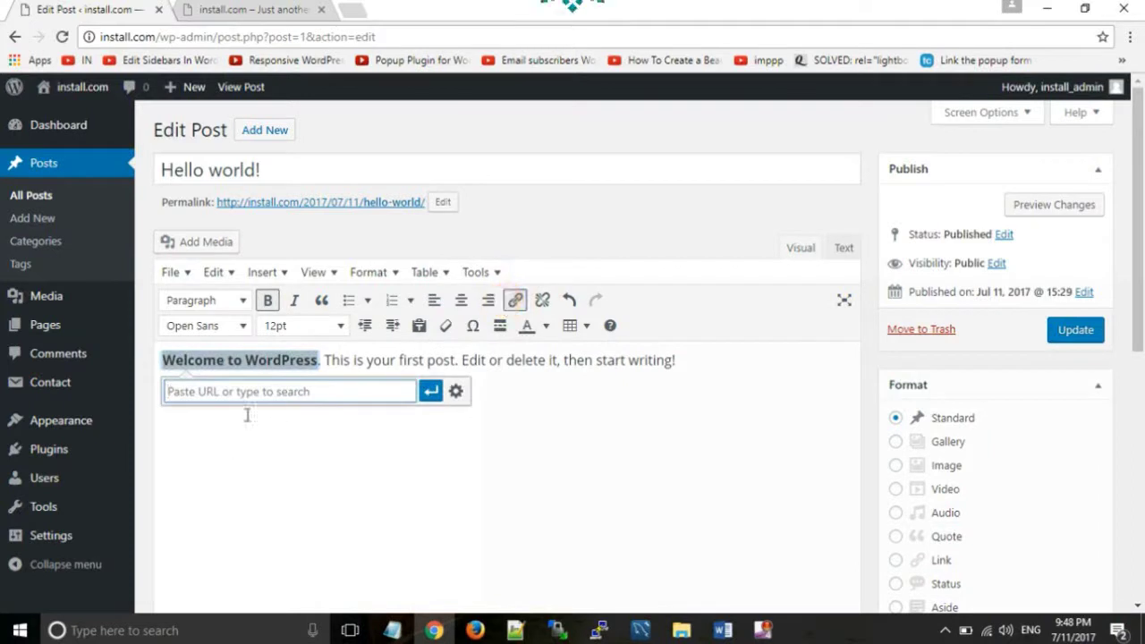
pyautogui.click(329, 399)
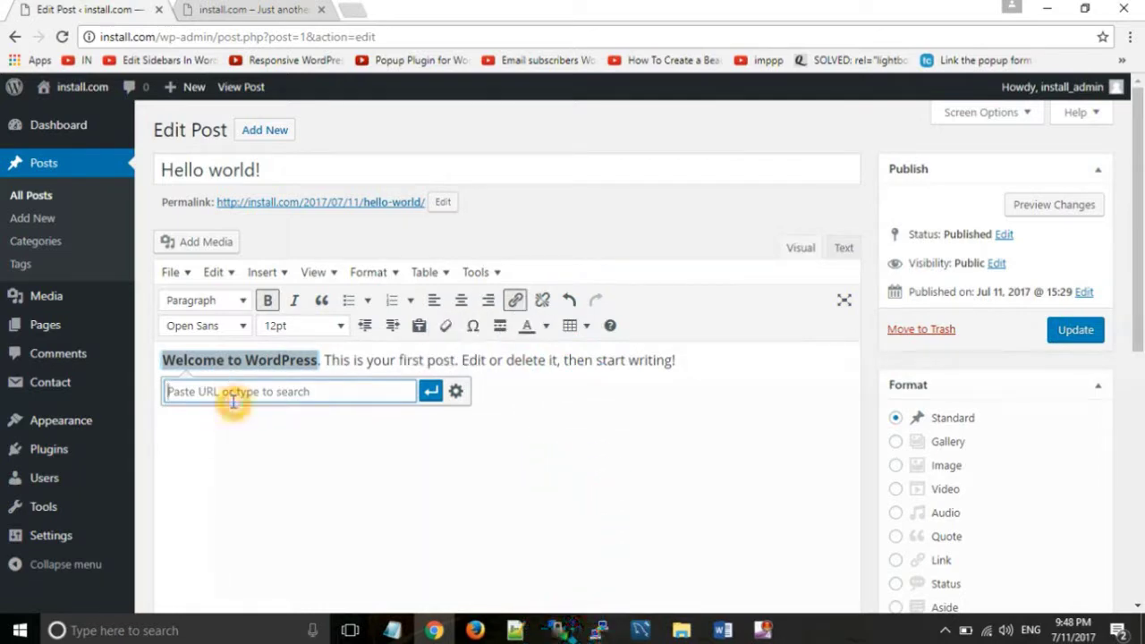
pyautogui.click(481, 432)
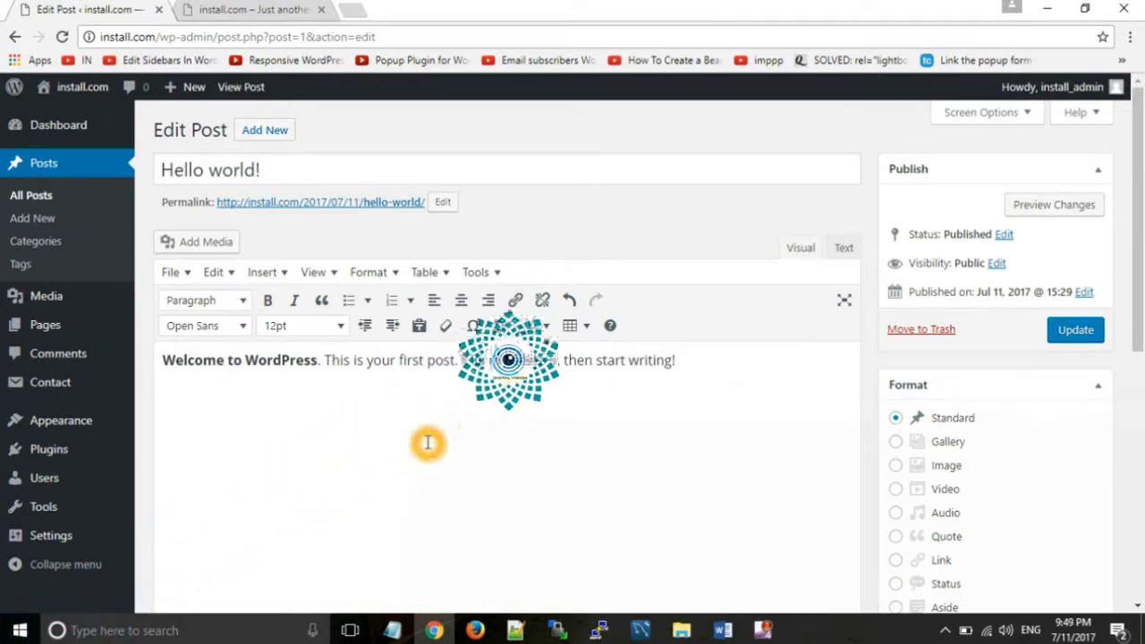
# - Update the edited Hello world! post and go to the site's front page, leaving only that tab open
pyautogui.click(1075, 331)
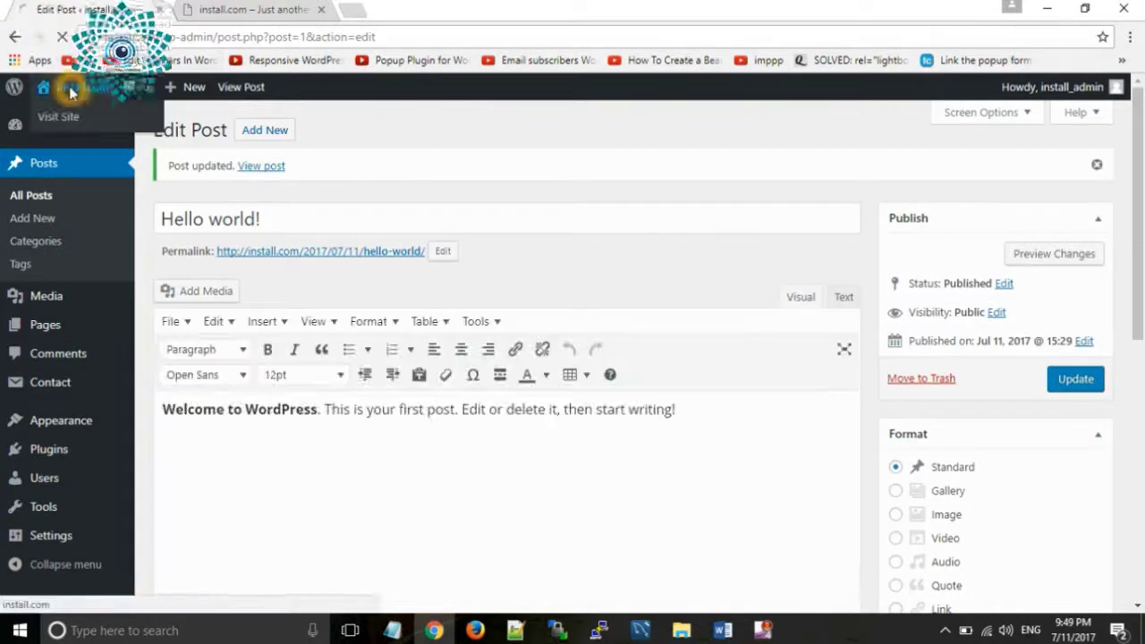
pyautogui.click(69, 89)
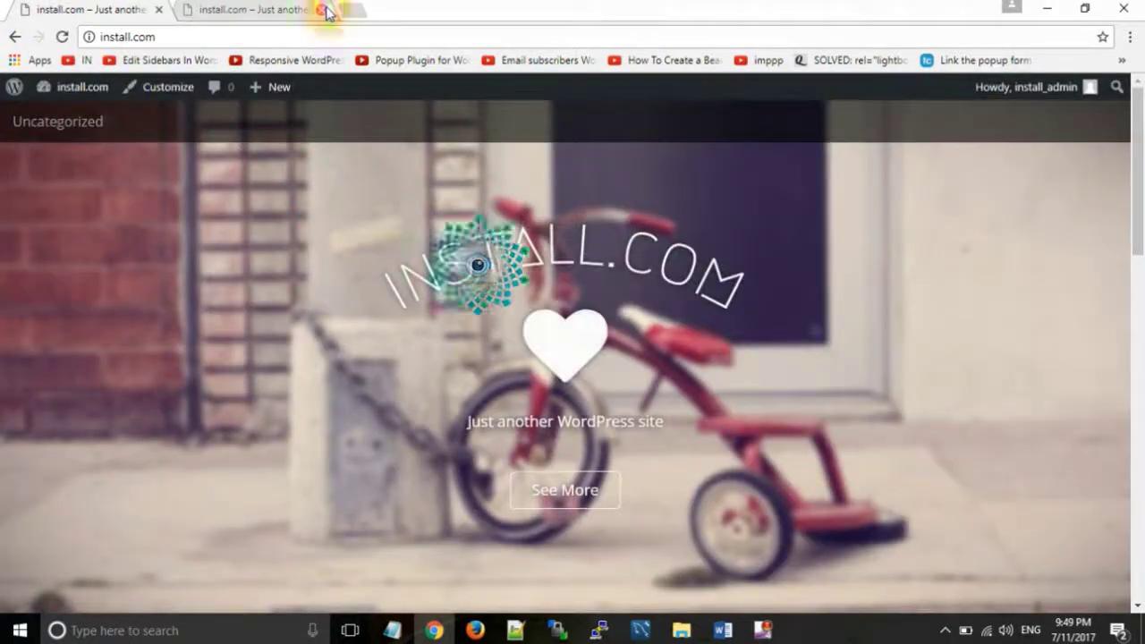
pyautogui.click(327, 11)
# - Open the full Hello world! post from the front page and highlight "Welcome to WordPress" to check its formatting
pyautogui.scroll(-5, 256, 327)
pyautogui.scroll(1, 256, 327)
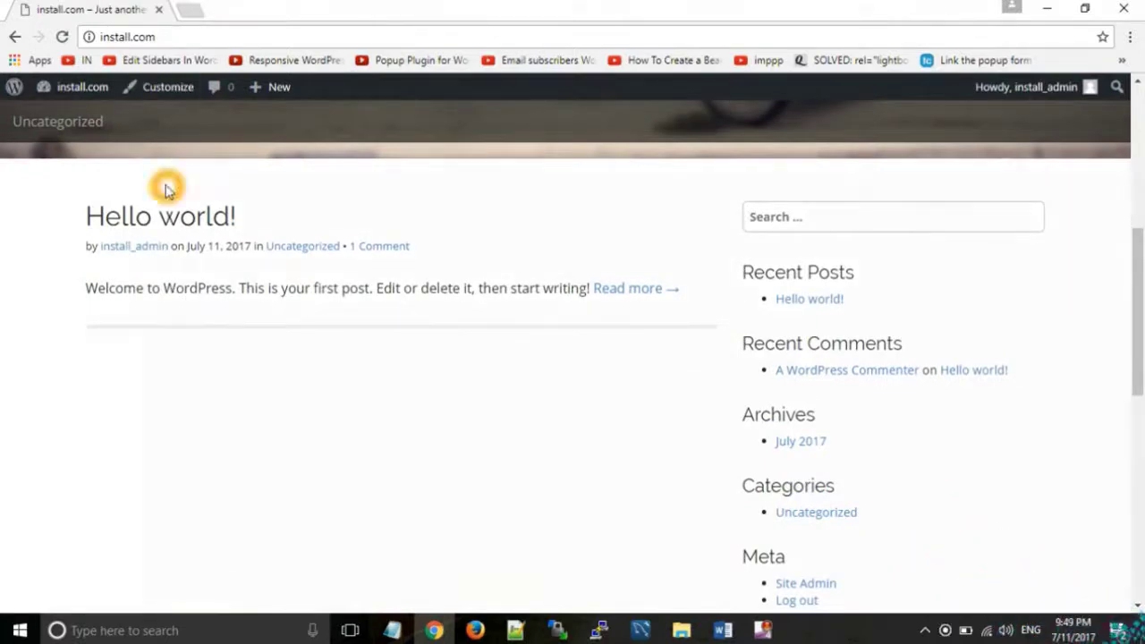
pyautogui.scroll(3, 170, 190)
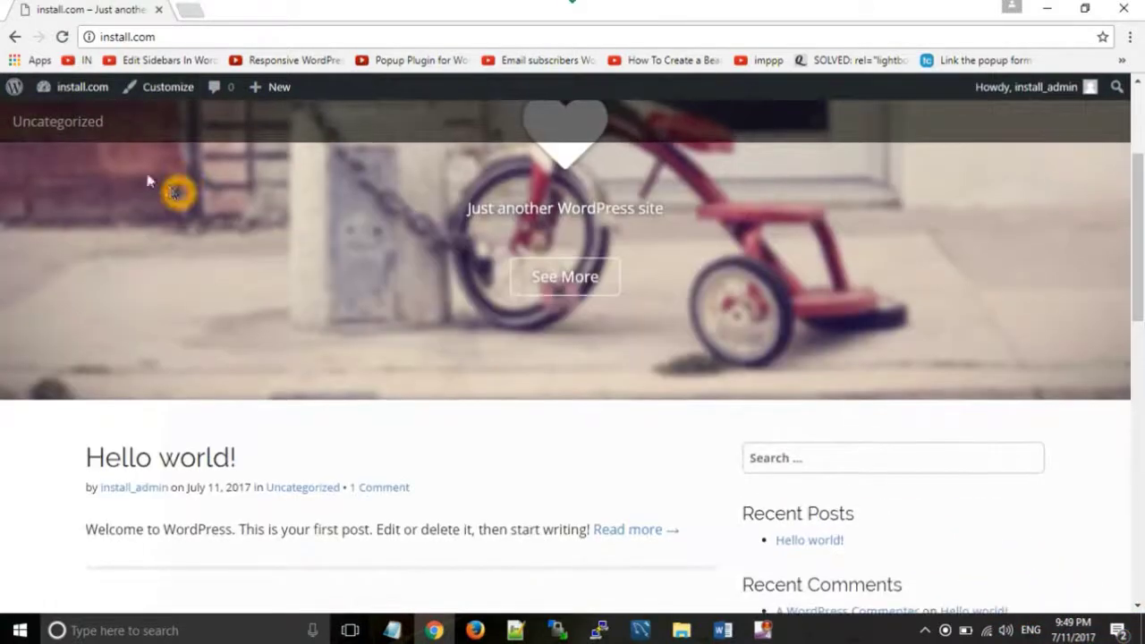
pyautogui.moveTo(75, 93)
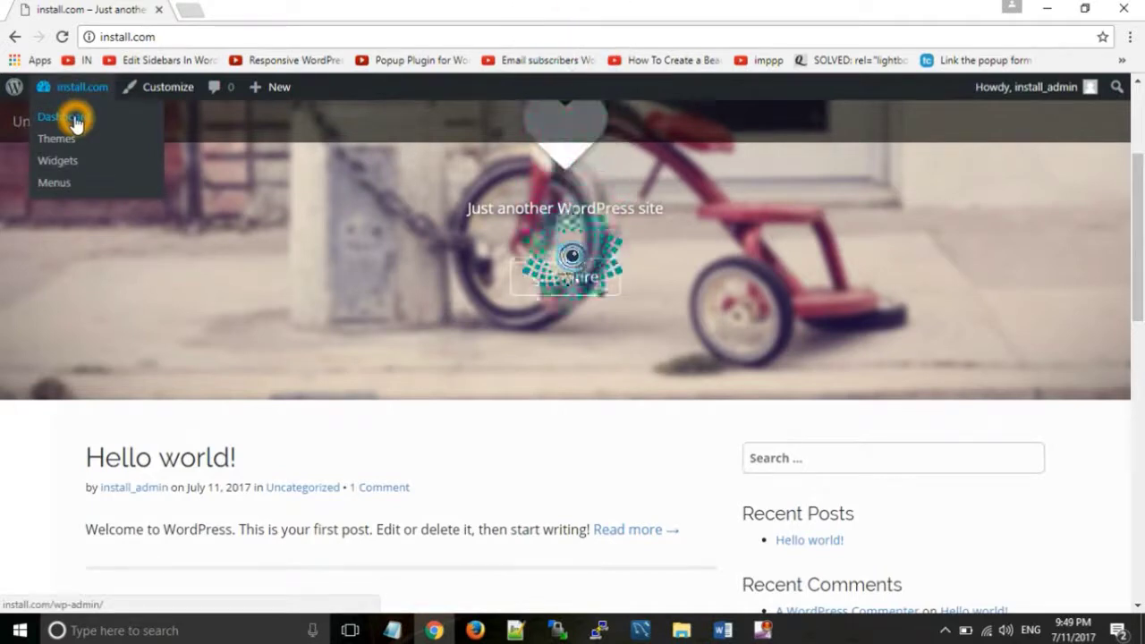
pyautogui.scroll(-1, 102, 353)
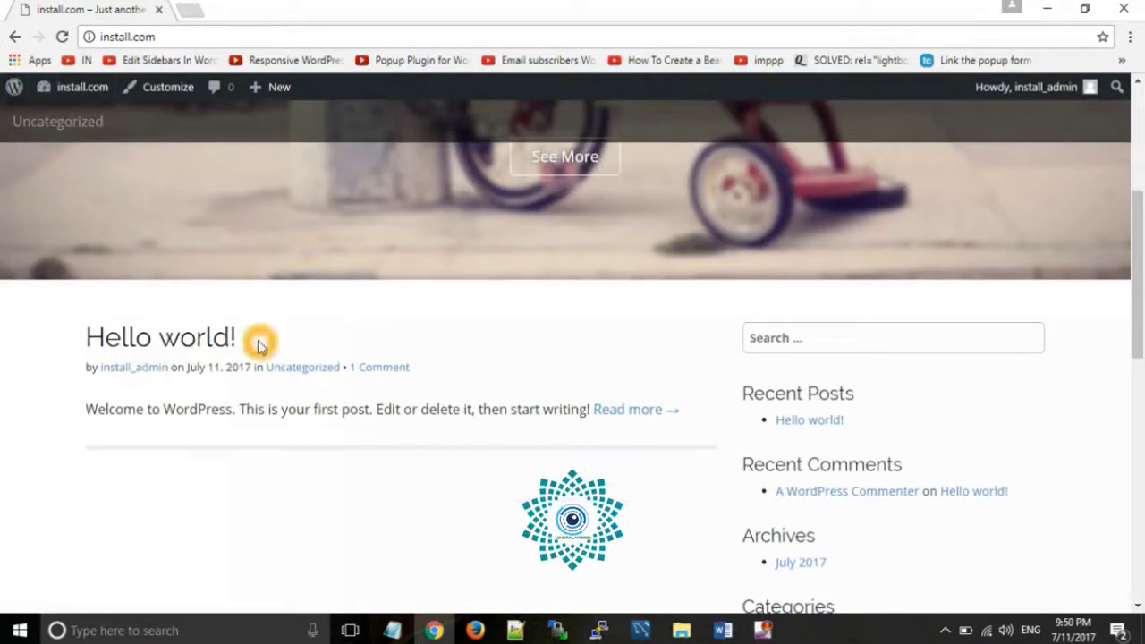
pyautogui.click(396, 455)
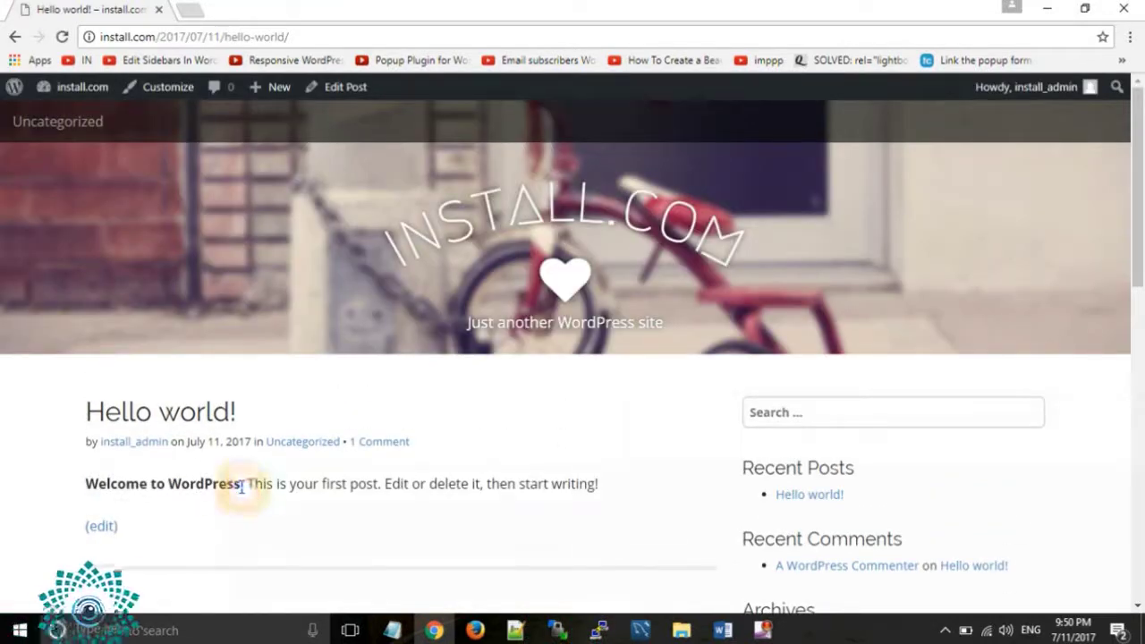
pyautogui.moveTo(242, 488); pyautogui.dragTo(87, 488)
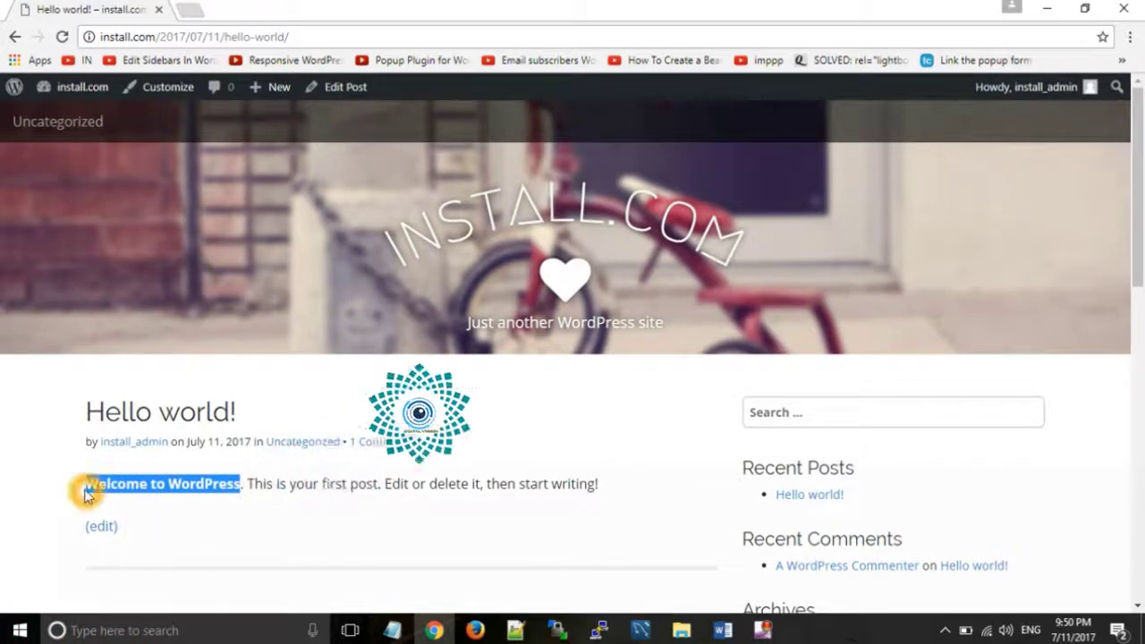